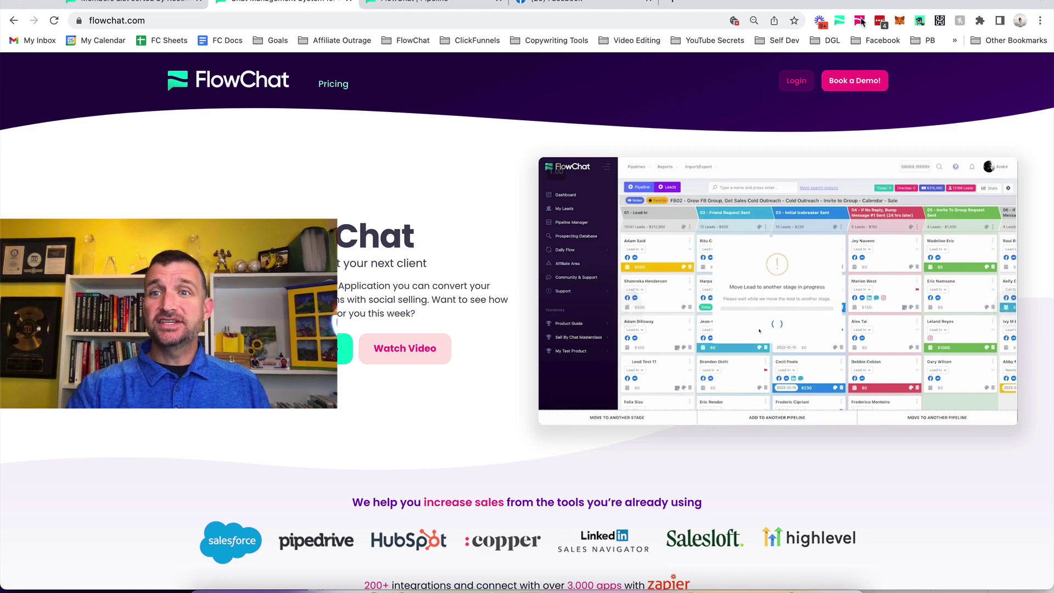
Open FlowChat's settings and browse each platform's features, Instagram through Pinterest, ending on Facebook.
left_click(860, 21)
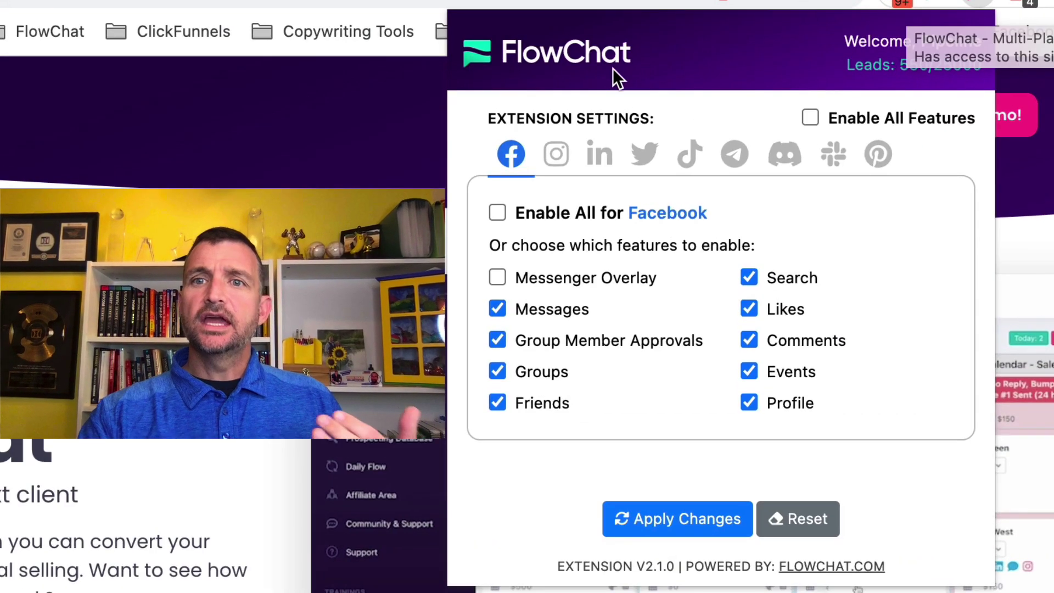
left_click(511, 150)
left_click(562, 152)
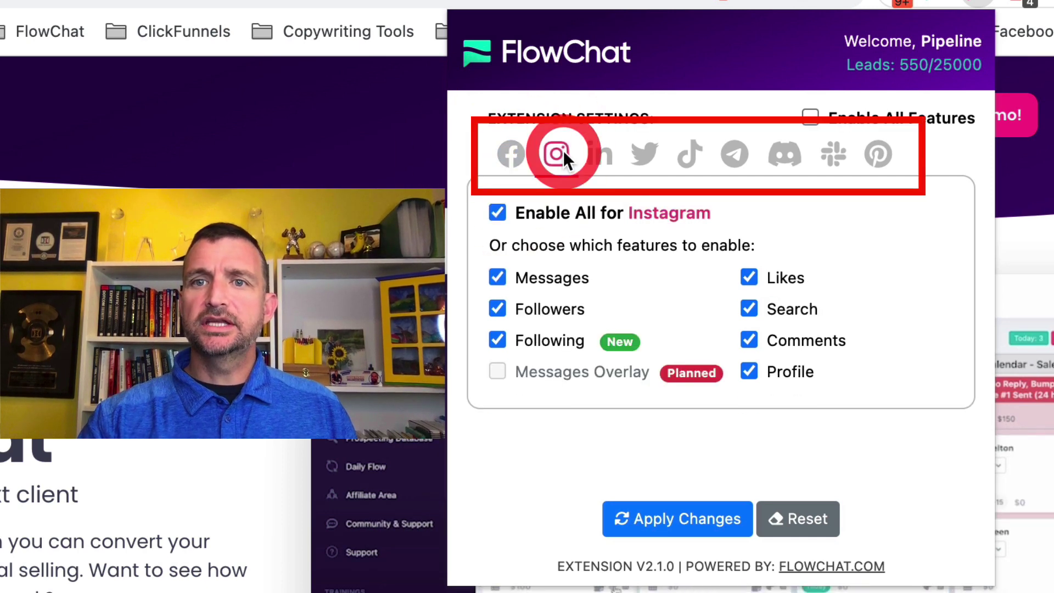
left_click(598, 154)
left_click(648, 158)
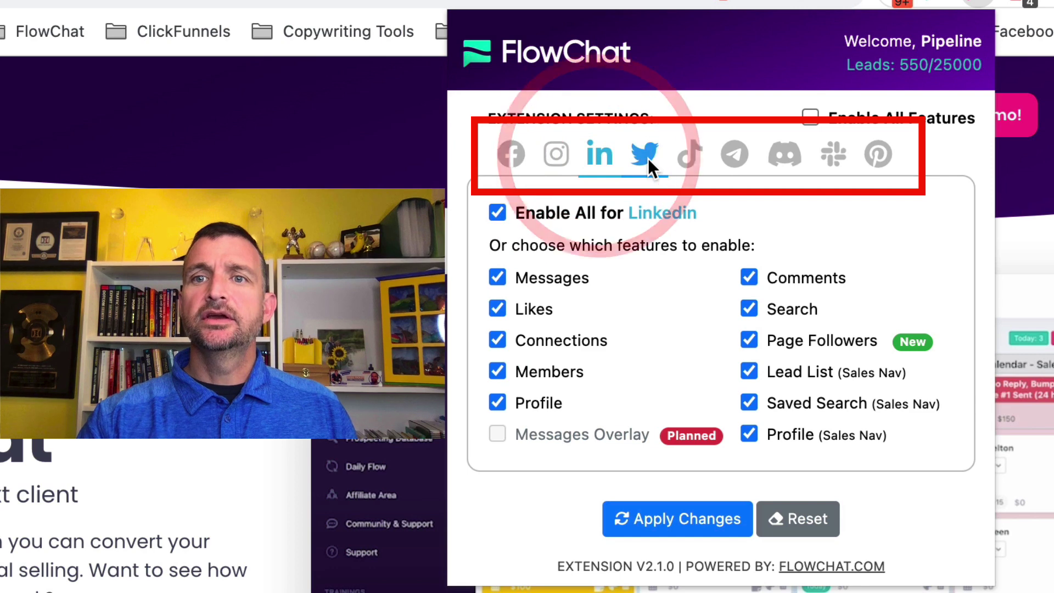
left_click(701, 162)
left_click(730, 156)
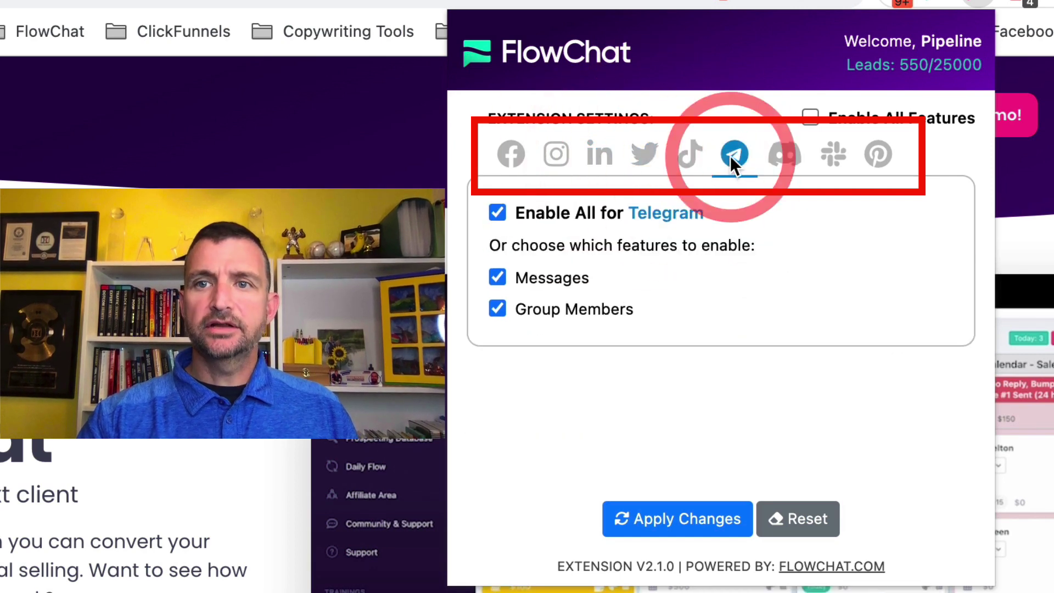
left_click(791, 162)
left_click(824, 160)
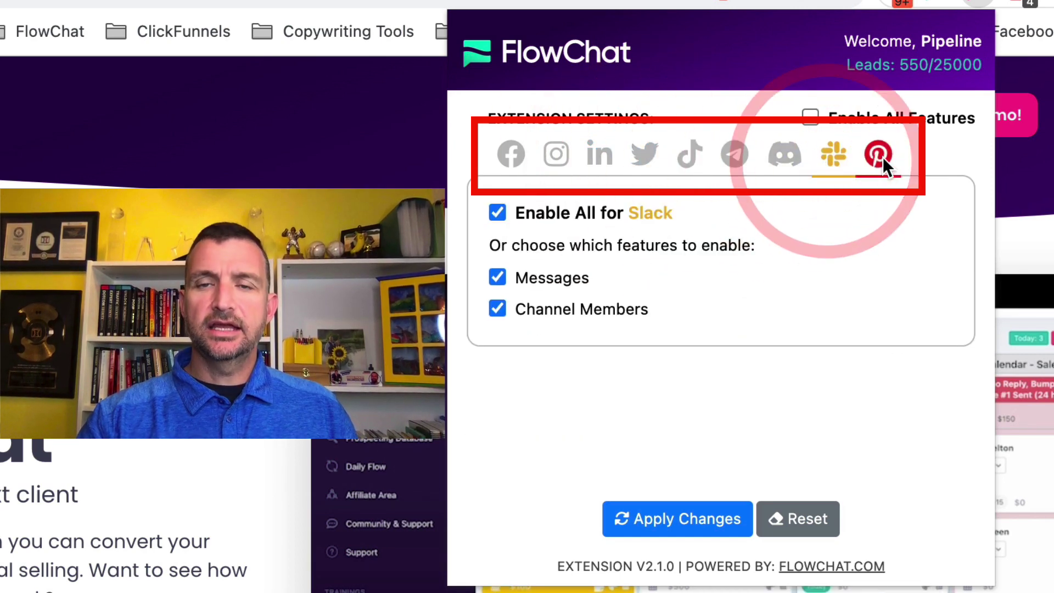
left_click(880, 157)
left_click(515, 155)
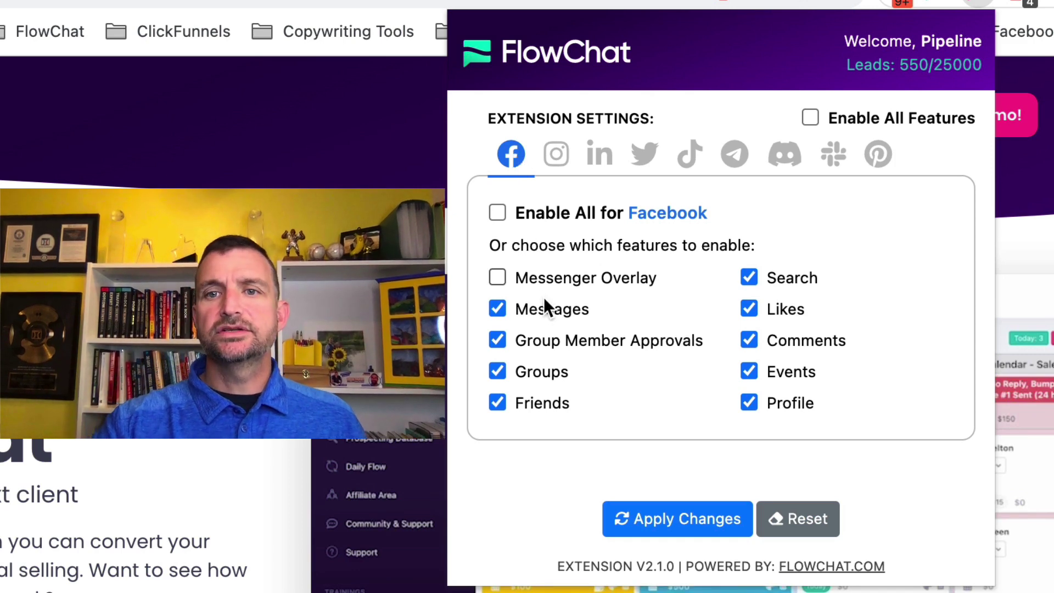
left_click_drag(517, 309, 598, 308)
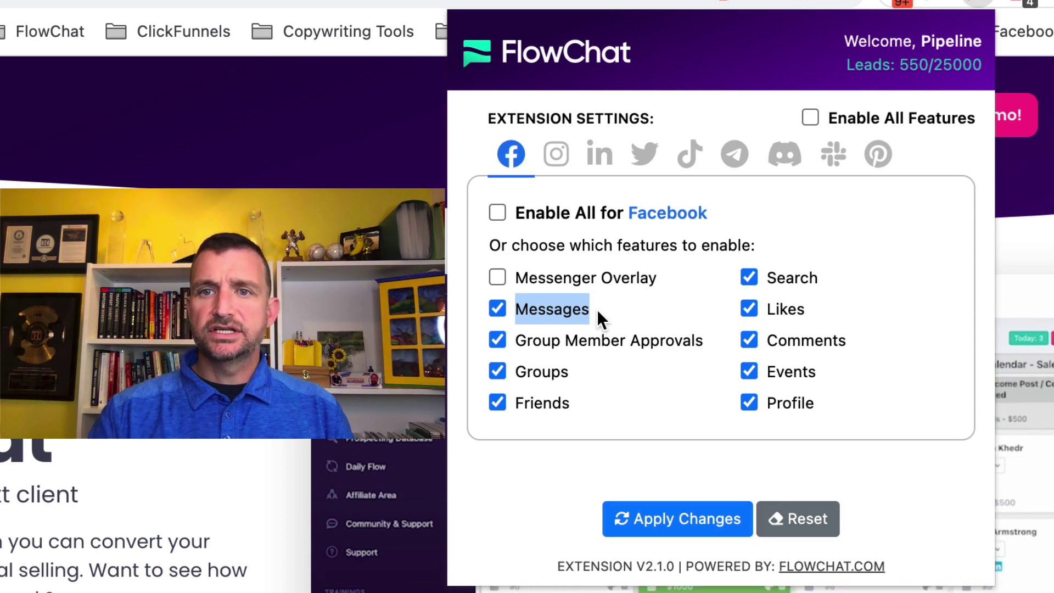
left_click_drag(519, 338, 709, 341)
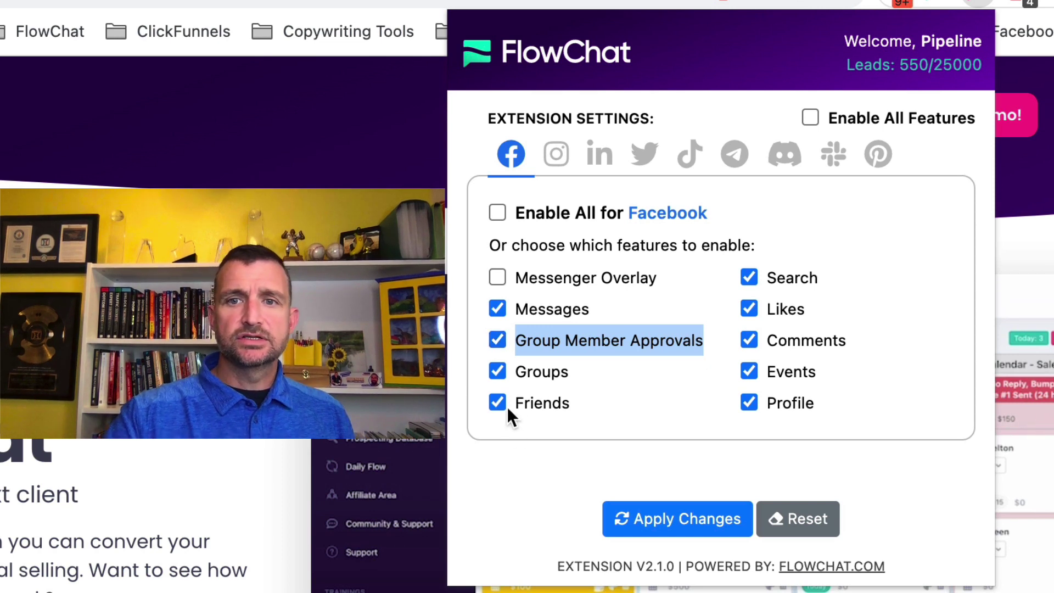
left_click(513, 370)
left_click(513, 370)
left_click_drag(516, 368, 565, 368)
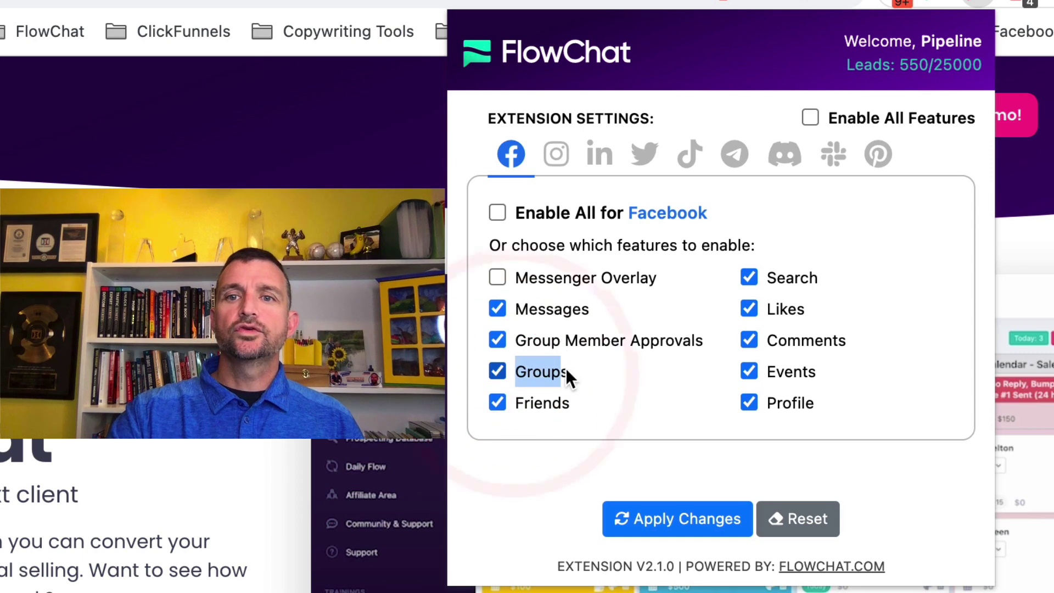
left_click(586, 367)
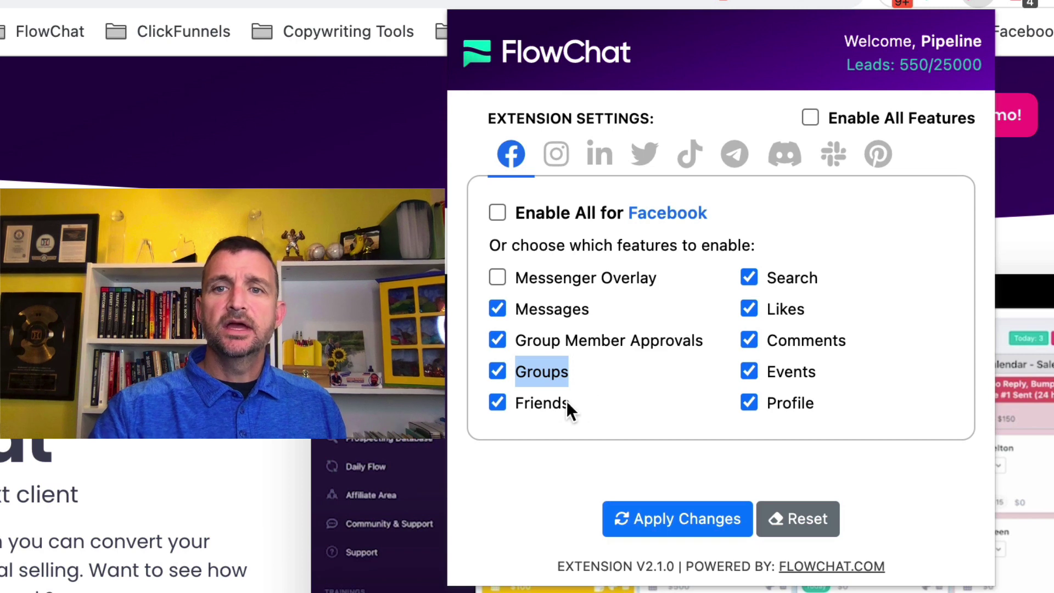
left_click_drag(517, 404, 596, 402)
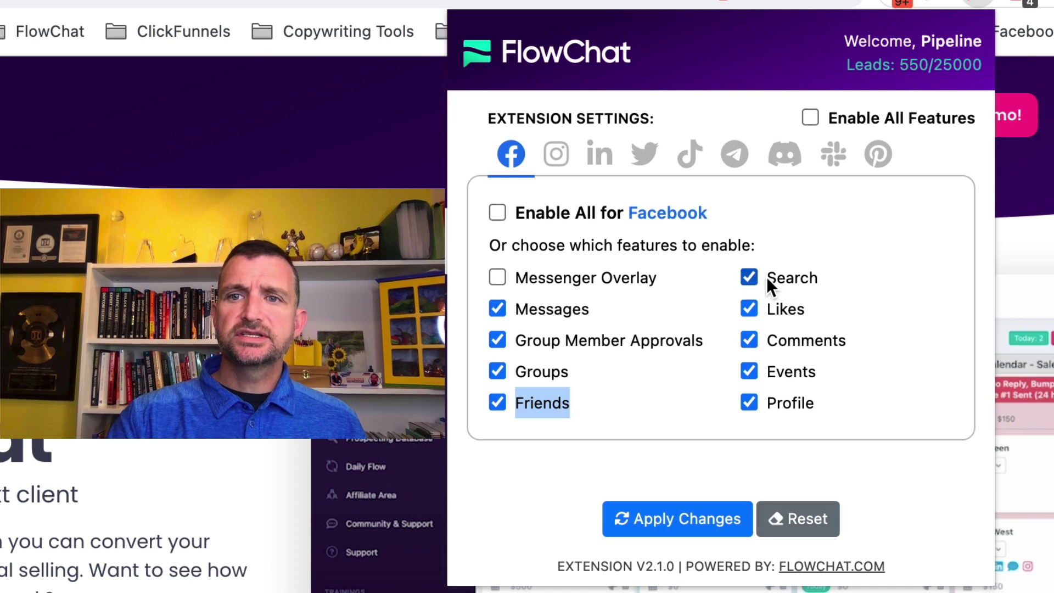
left_click_drag(767, 277, 853, 281)
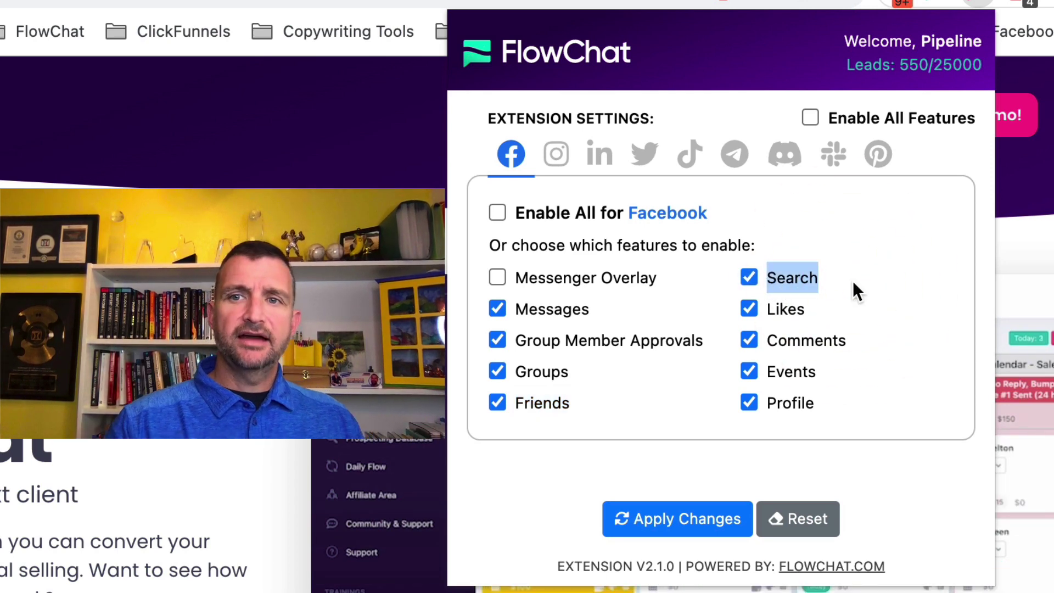
left_click_drag(768, 307, 864, 339)
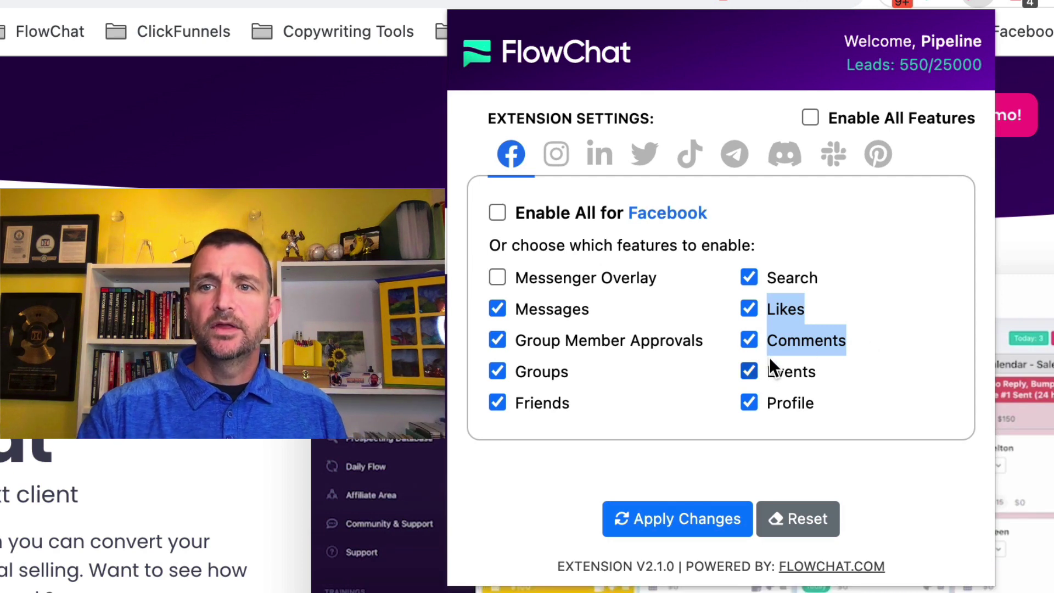
left_click(780, 371)
left_click(767, 371)
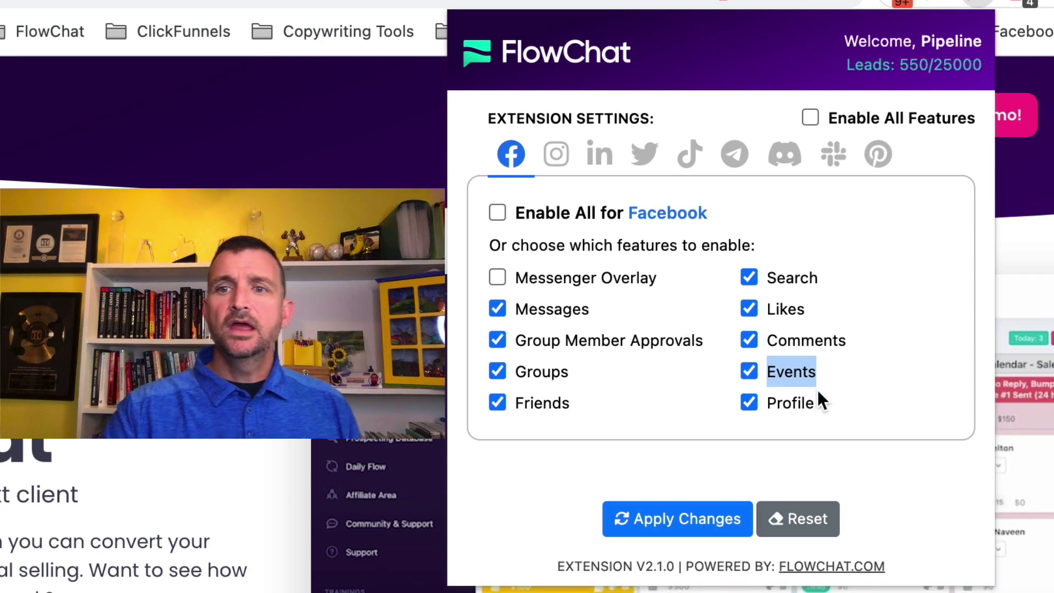
left_click_drag(819, 406, 774, 407)
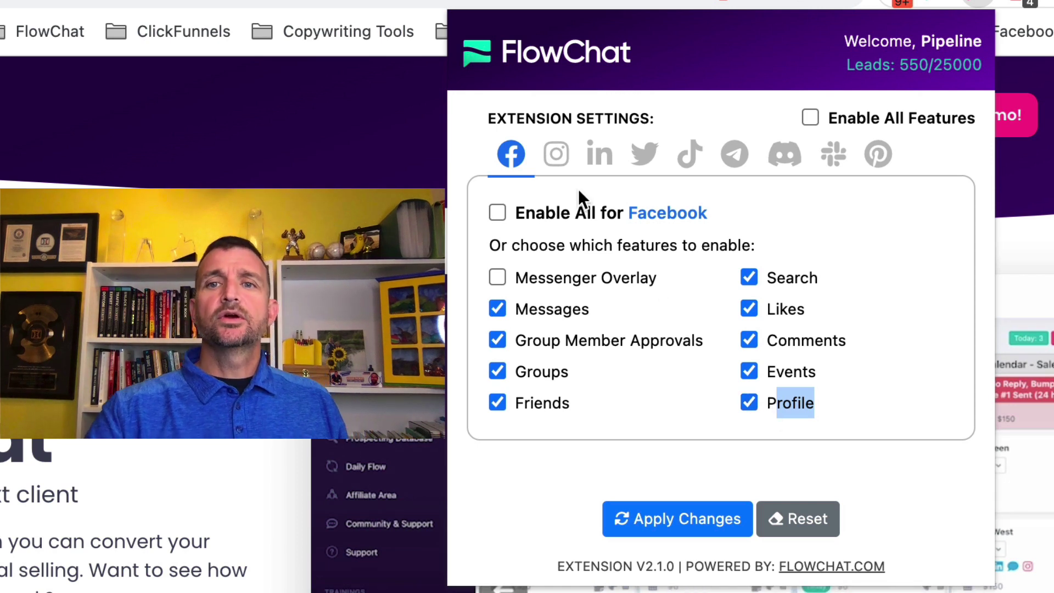
left_click(551, 150)
left_click(593, 147)
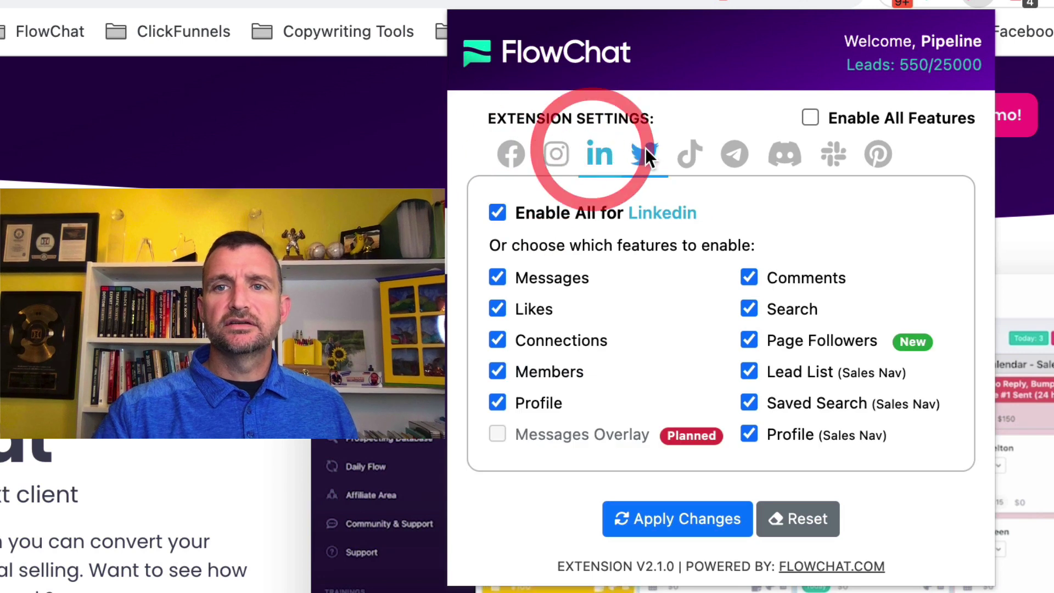
left_click(645, 148)
left_click(735, 150)
left_click(784, 149)
left_click(844, 149)
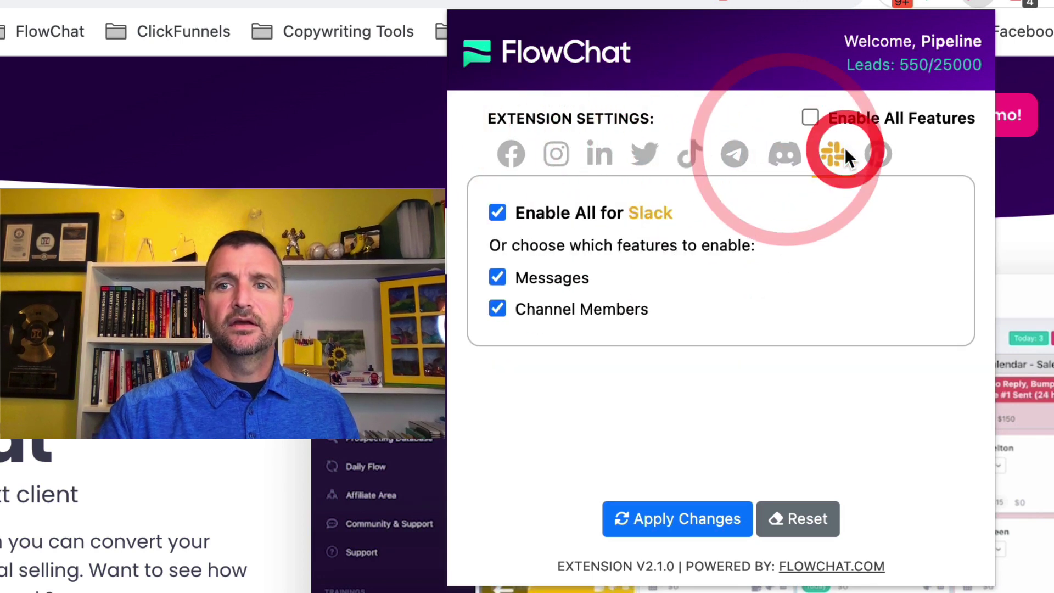
left_click(878, 152)
left_click(506, 149)
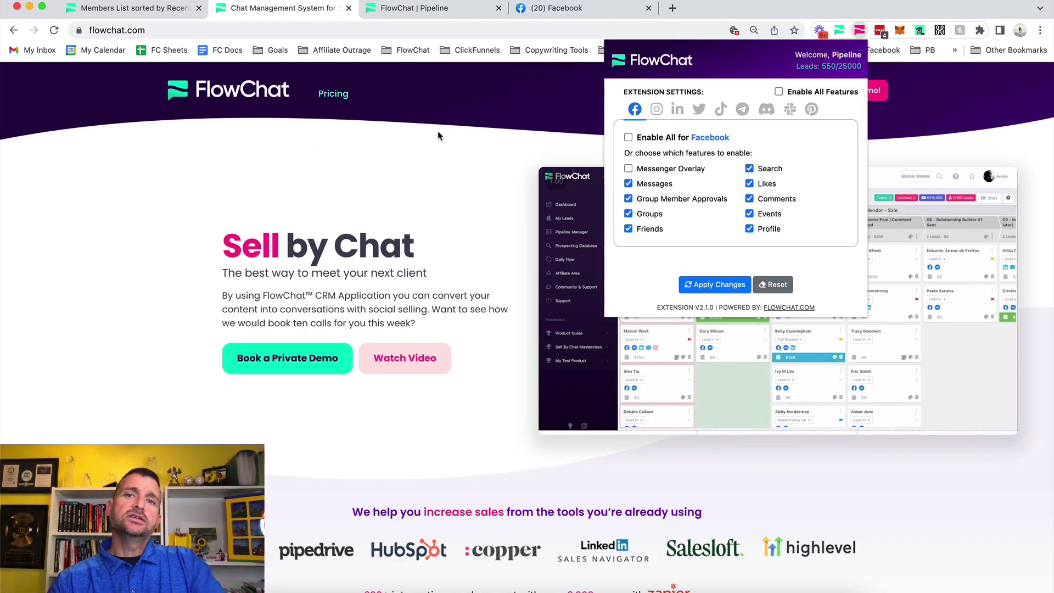
Search Facebook for 'coaches'.
left_click(569, 9)
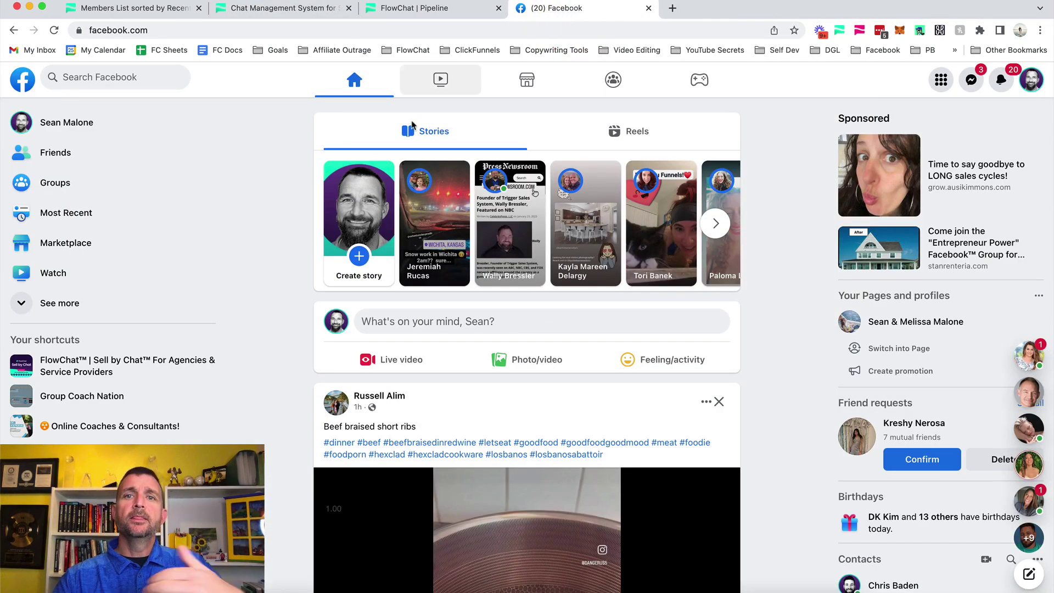
left_click(136, 78)
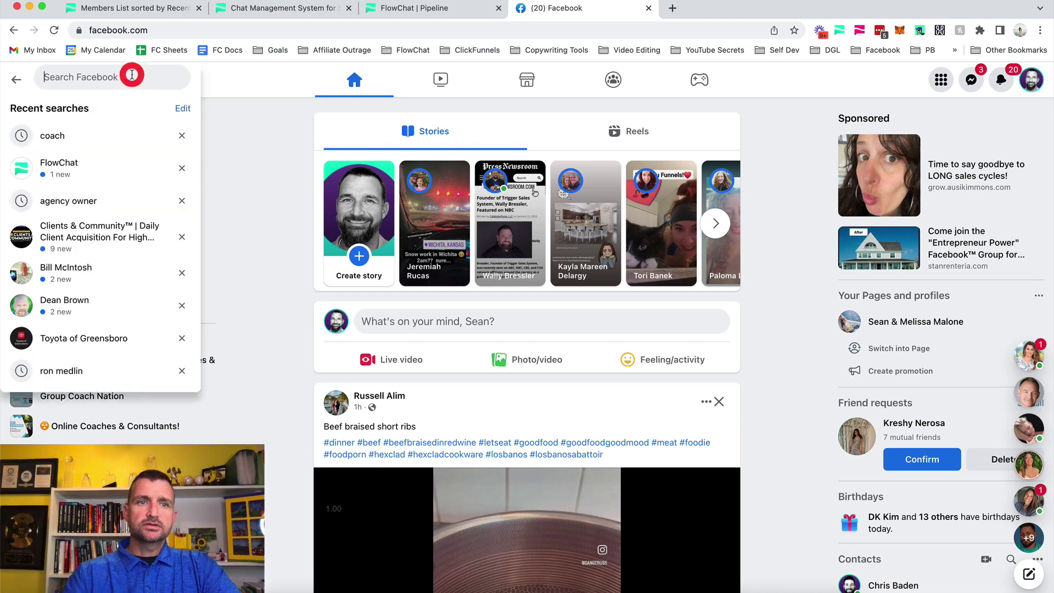
type("coachees")
key("BackSpace")
key("BackSpace")
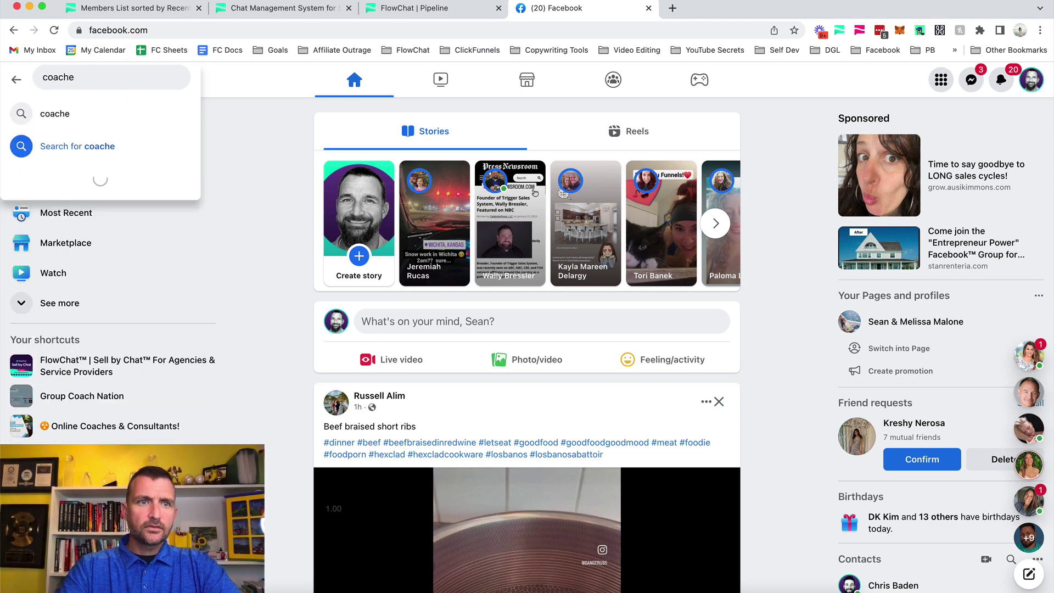
type("s")
key("Return")
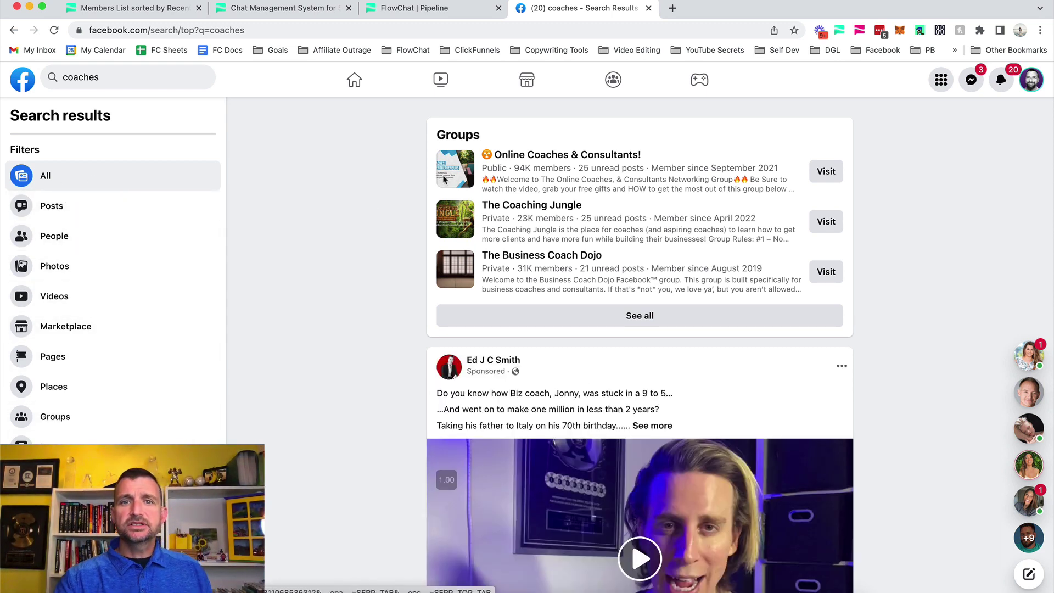
Open the Online Coaches & Consultants! group (94.7K members) from the results.
mouse_move(518, 157)
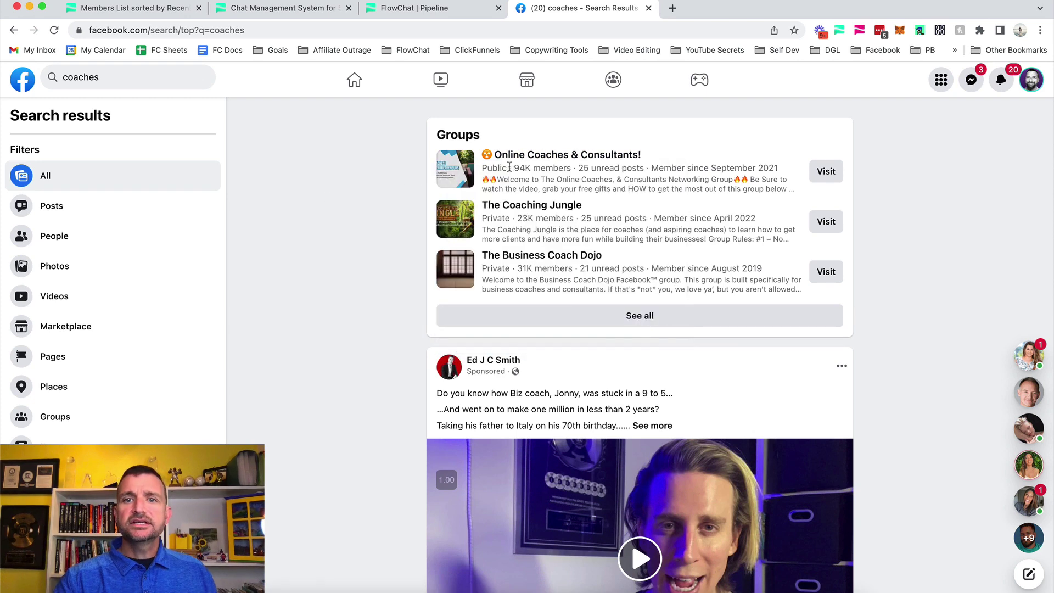
left_click_drag(550, 168, 567, 168)
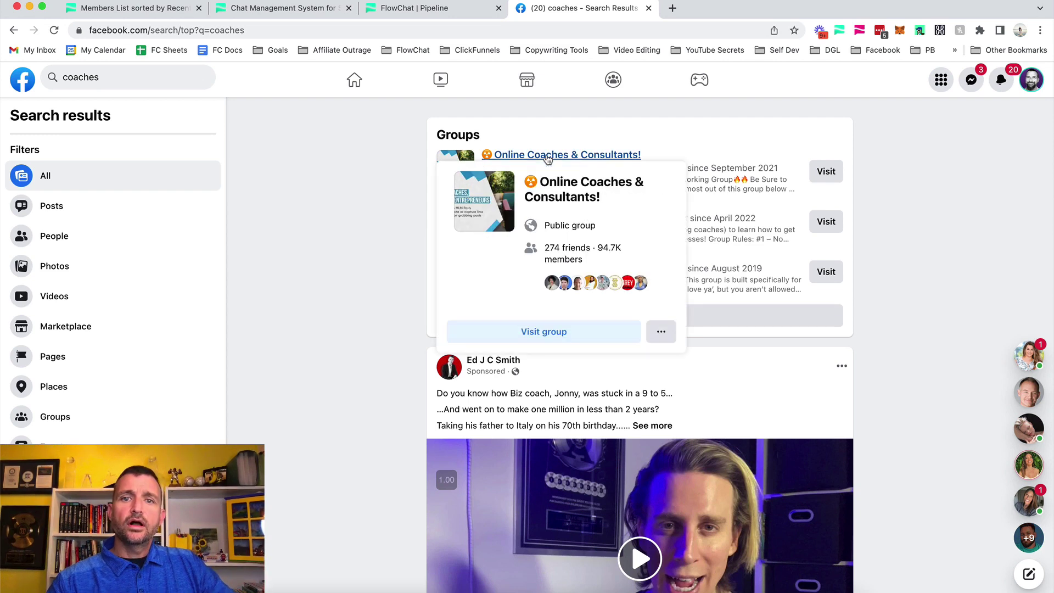
left_click(547, 156)
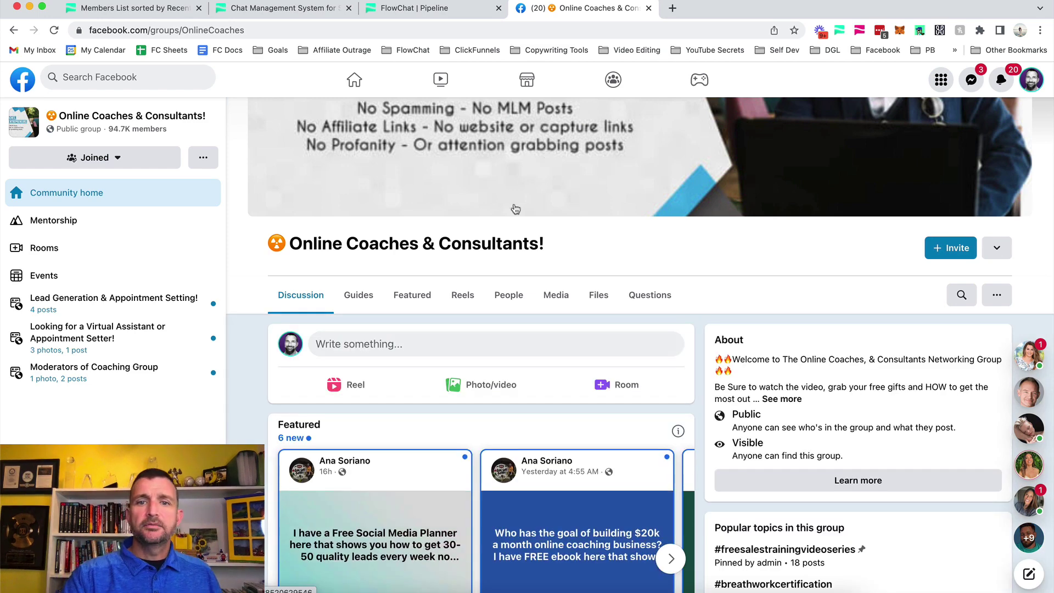
Load the group's People list, auto-scroll to collect 54 members, and open Import 54 profiles.
left_click(507, 295)
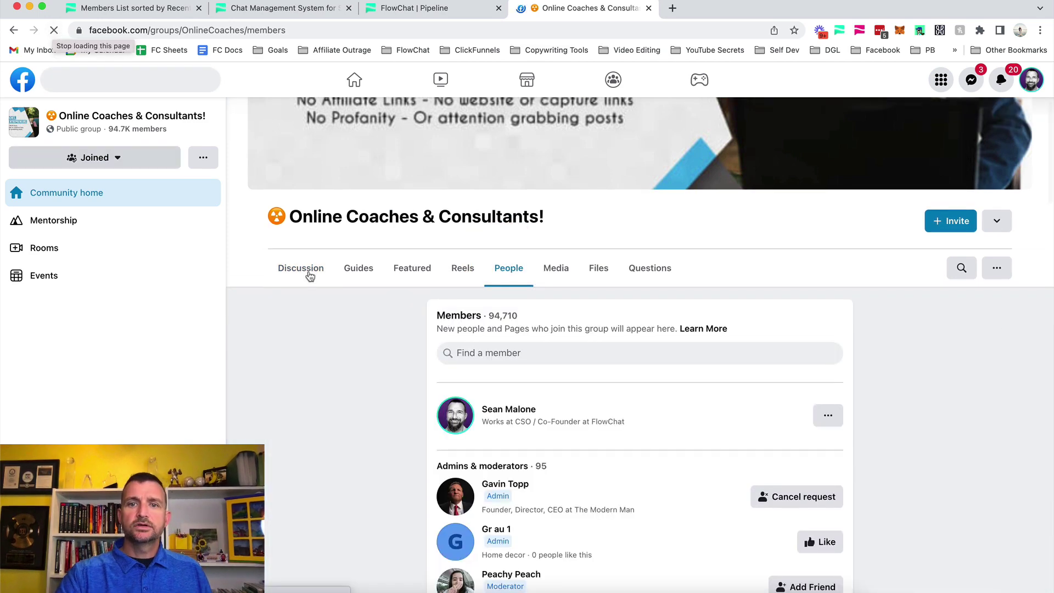
left_click(509, 273)
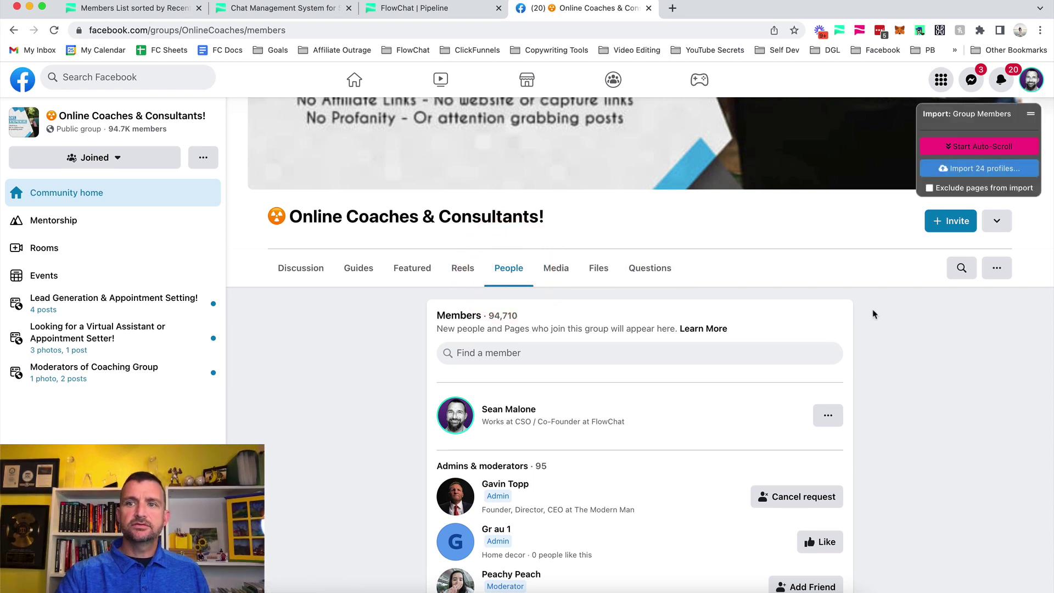
left_click_drag(1006, 116, 622, 313)
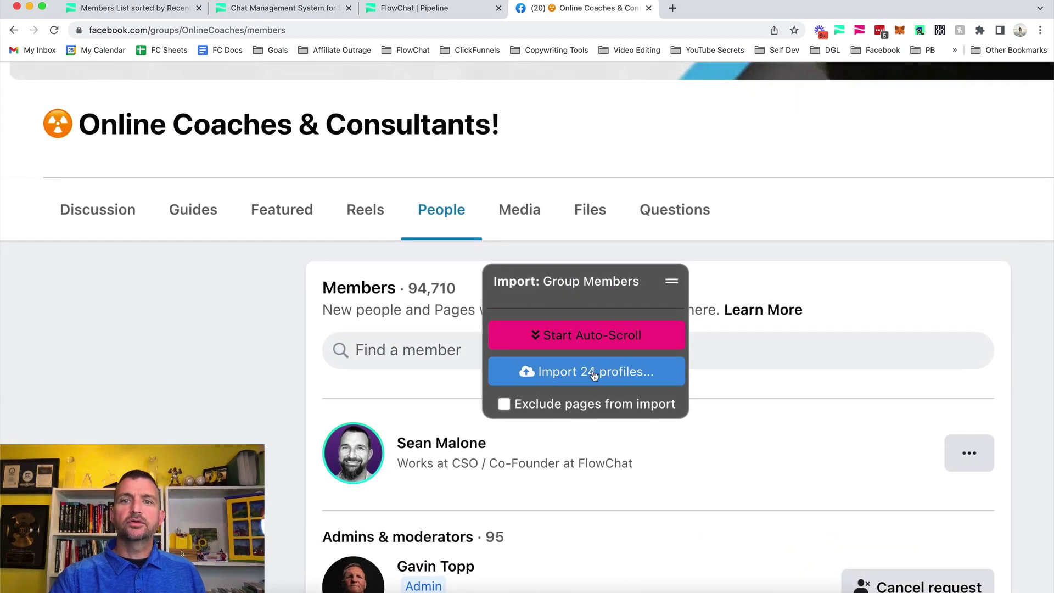
left_click(579, 340)
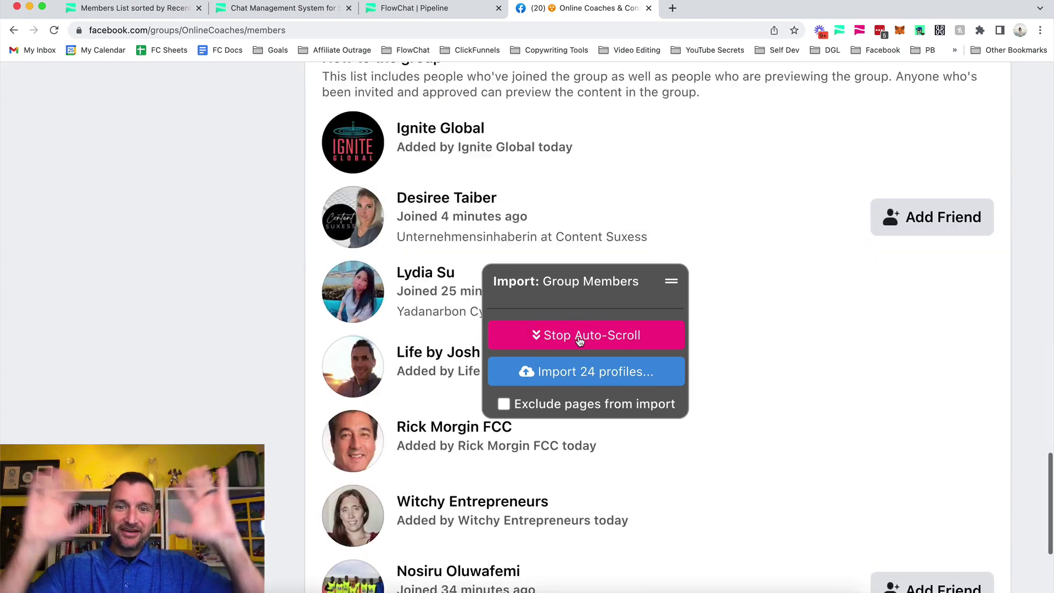
left_click(579, 340)
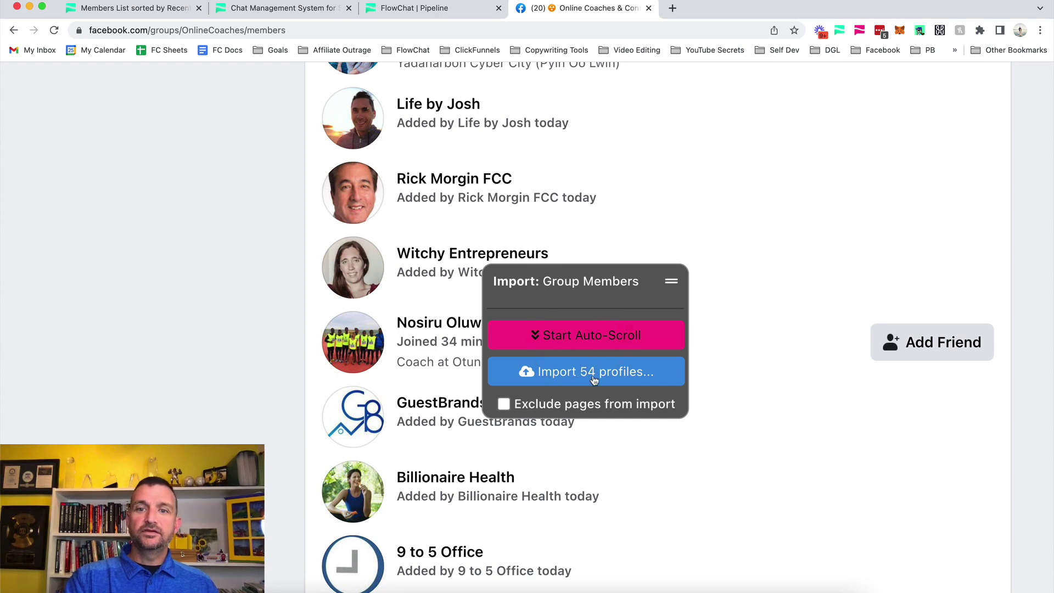
scroll(547, 494, "down", 2)
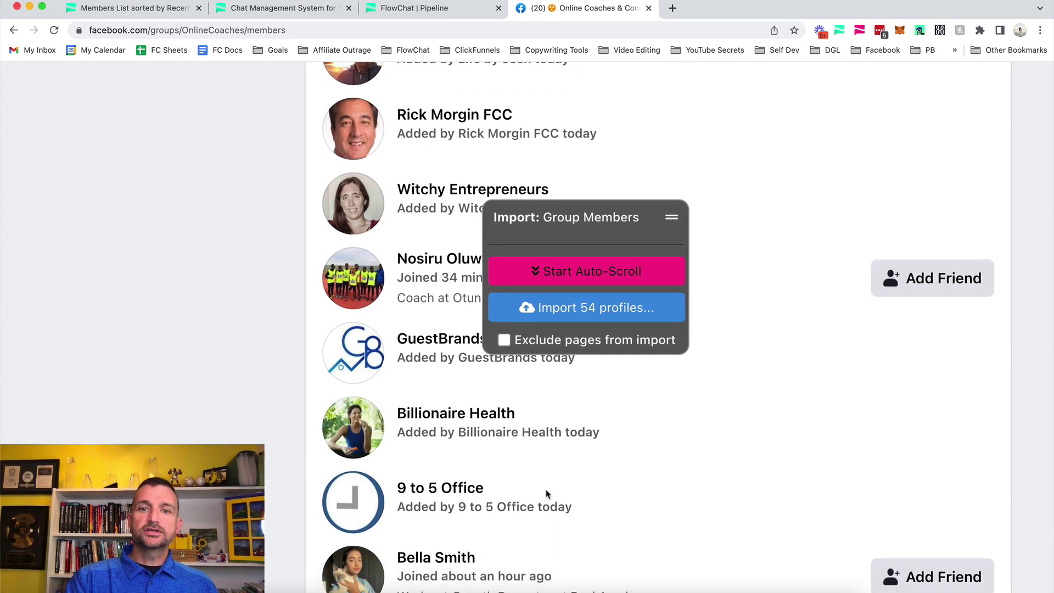
left_click(604, 310)
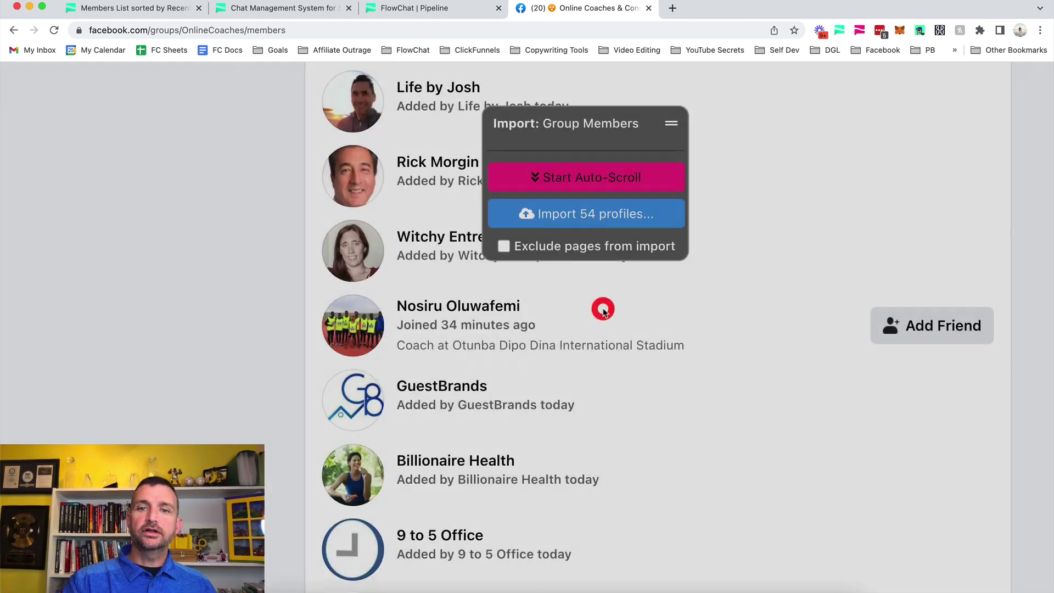
scroll(470, 283, "up", 2)
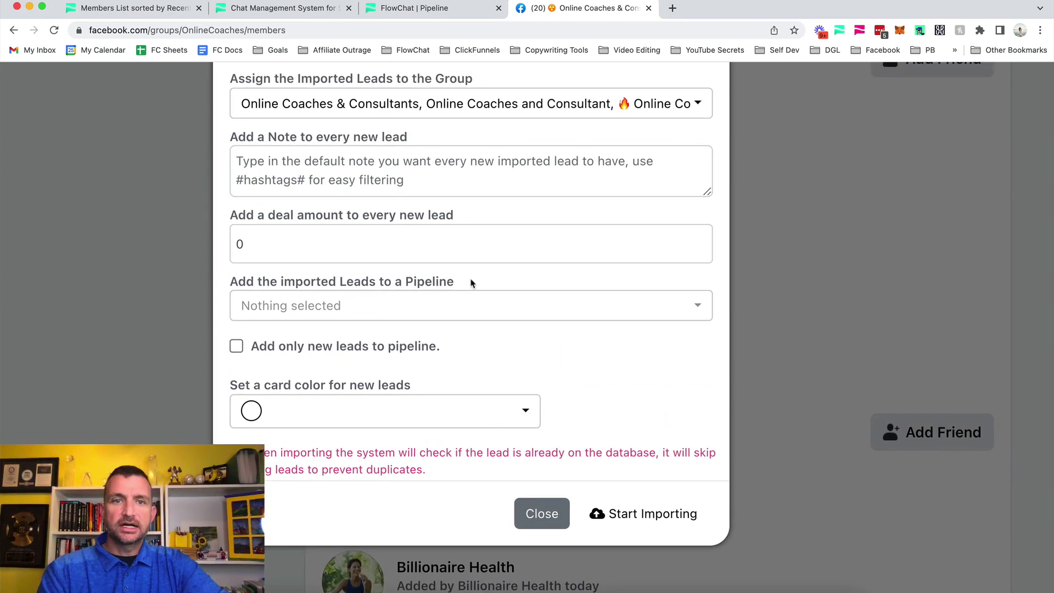
Give each imported lead the note 'Online Coaches - Test' and a 5000 deal amount.
scroll(470, 283, "down", 5)
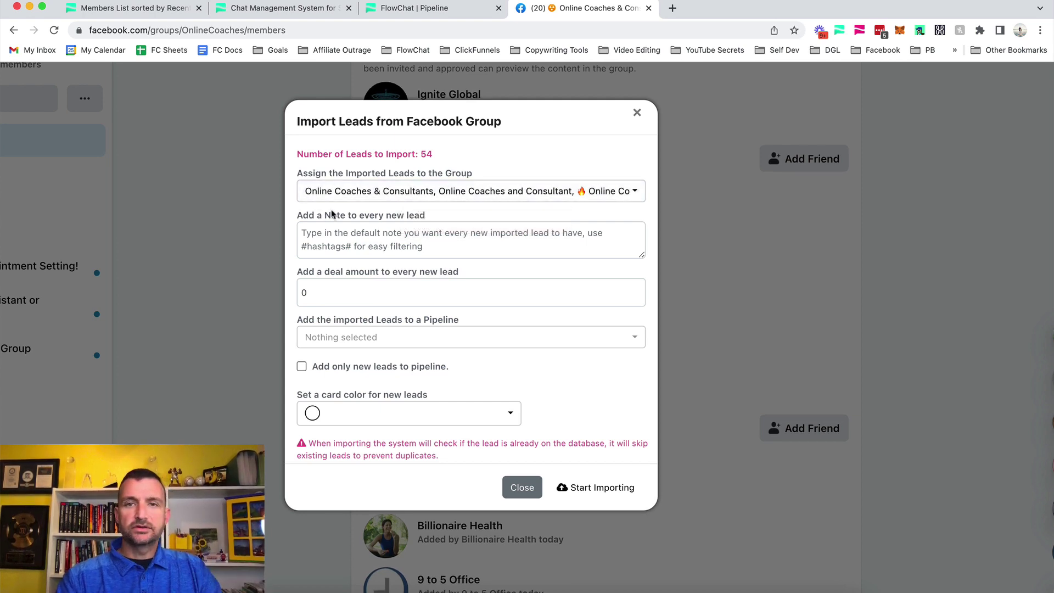
left_click(360, 233)
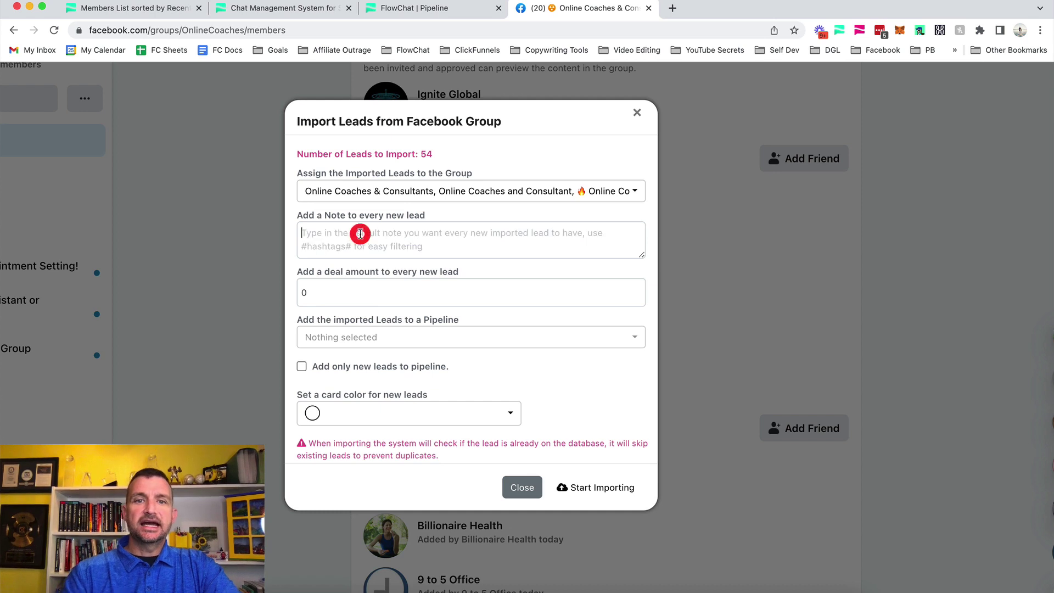
type("Online Coaches - Test")
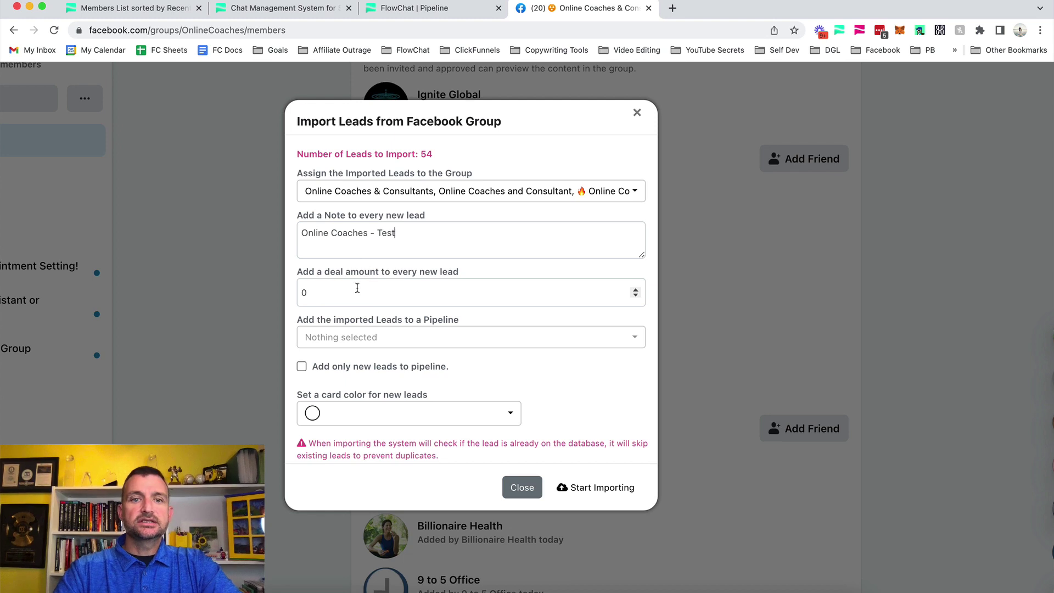
key("Tab")
left_click(264, 287)
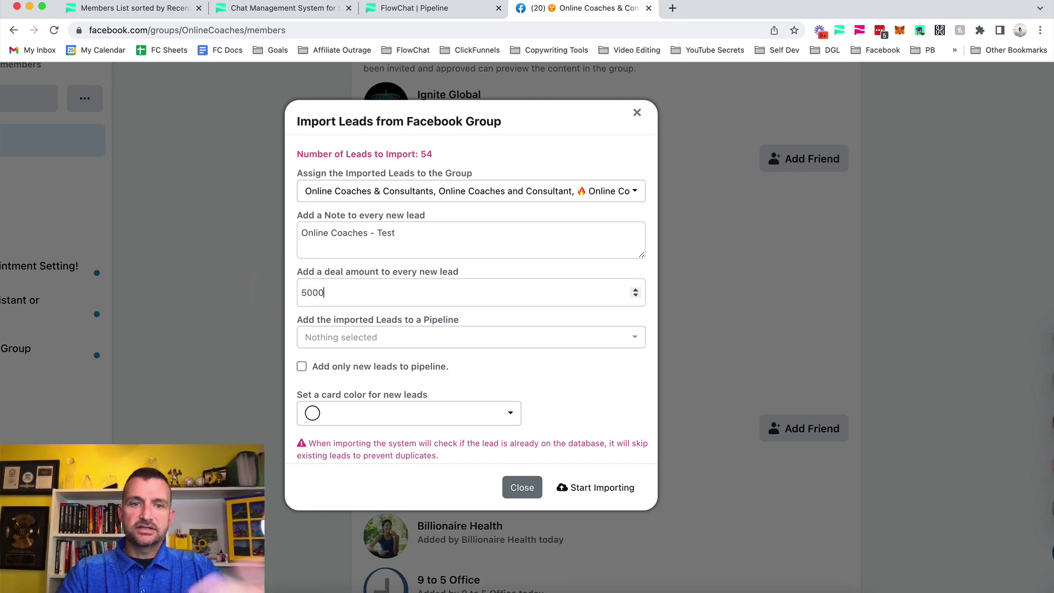
Put the leads into the Lead In stage with purple cards and start importing.
left_click(365, 334)
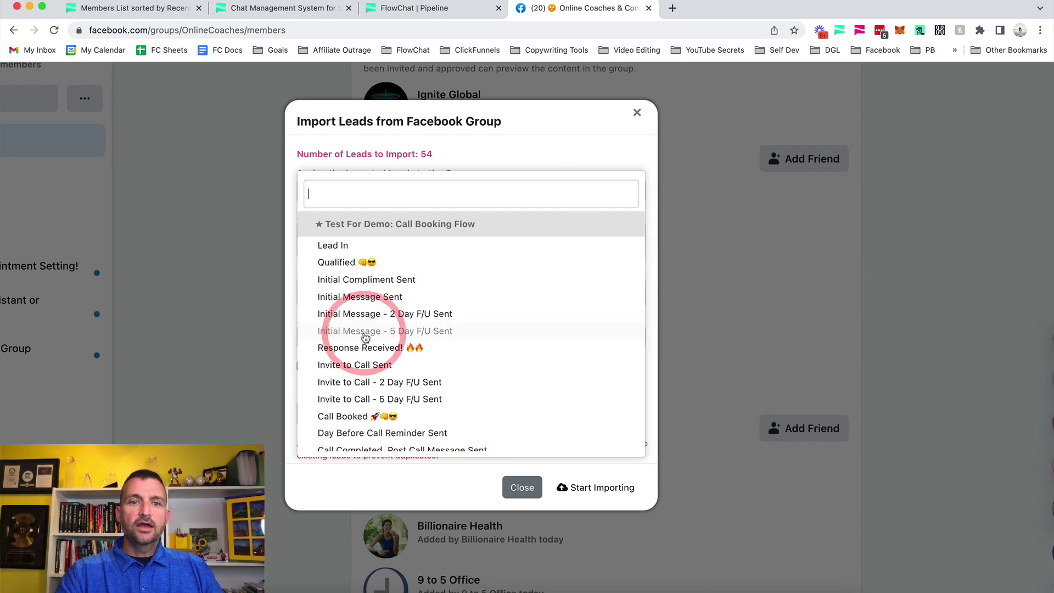
left_click(338, 249)
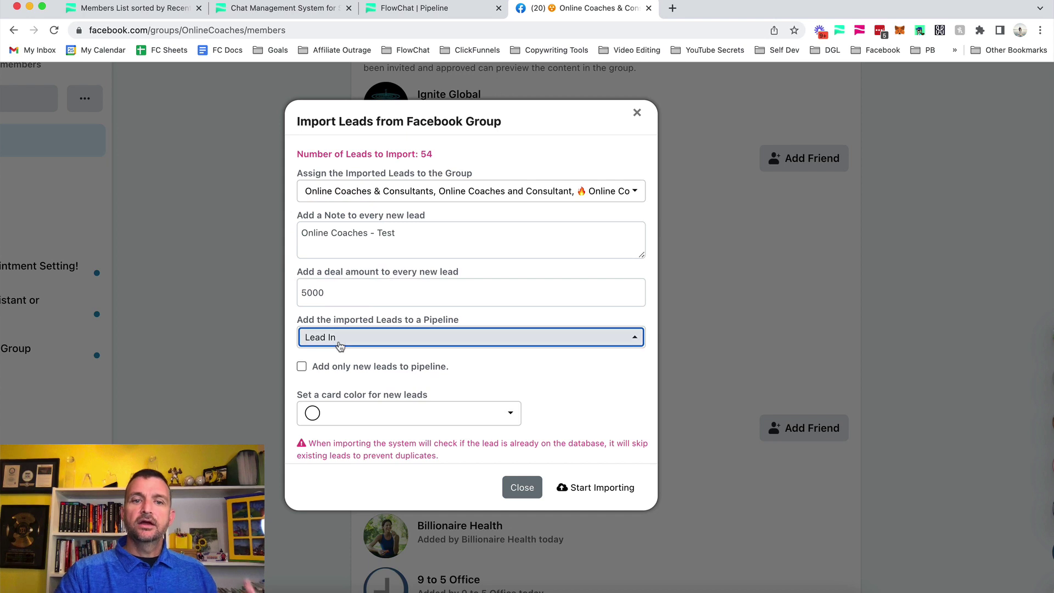
left_click(388, 413)
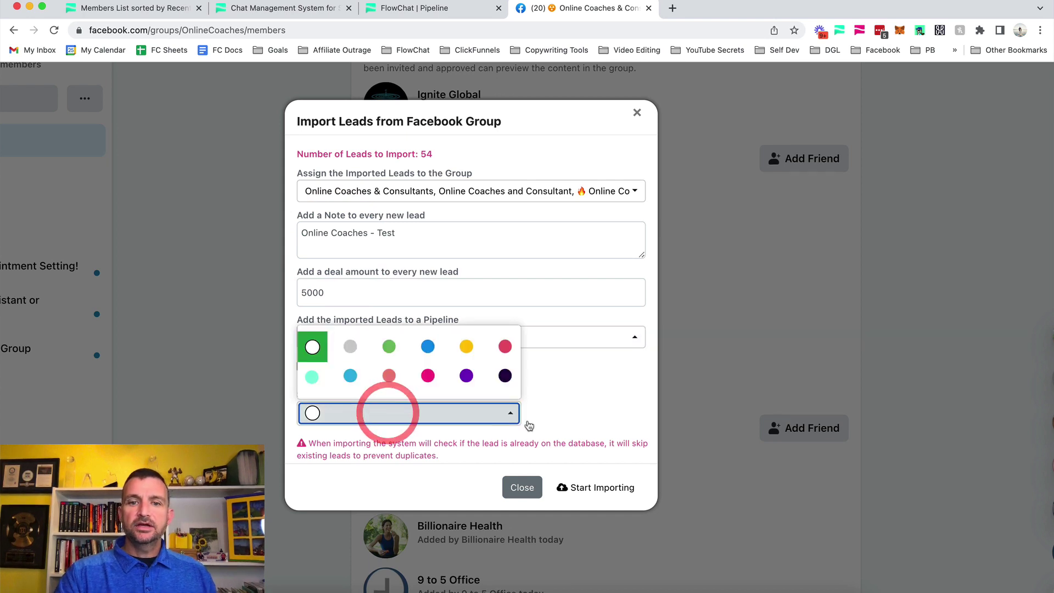
left_click(468, 376)
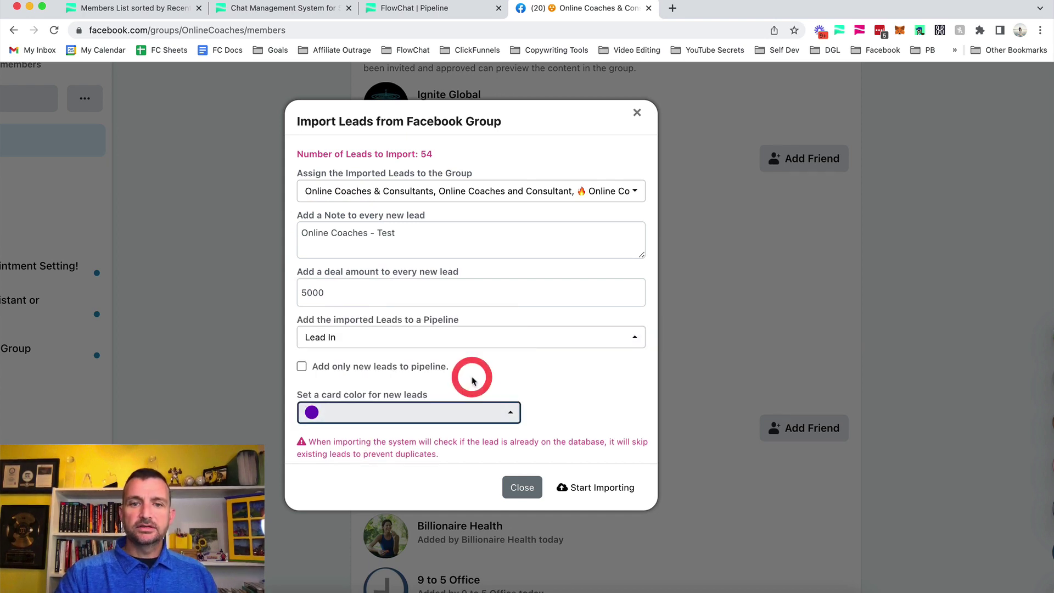
left_click(608, 491)
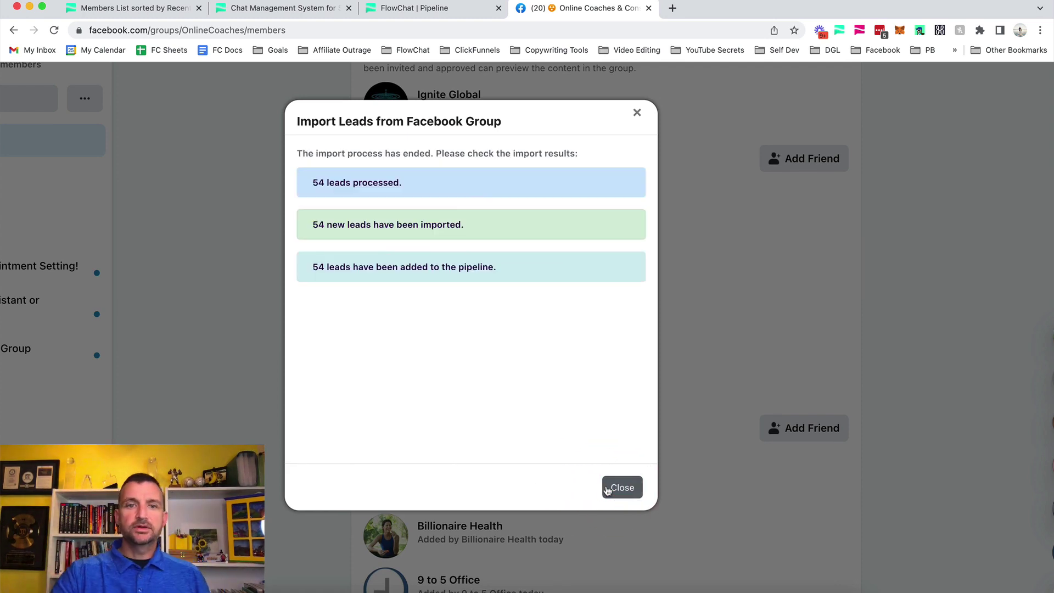
Check the '54 leads have been added to the pipeline' message and close the Import Leads dialog.
left_click_drag(312, 267, 488, 266)
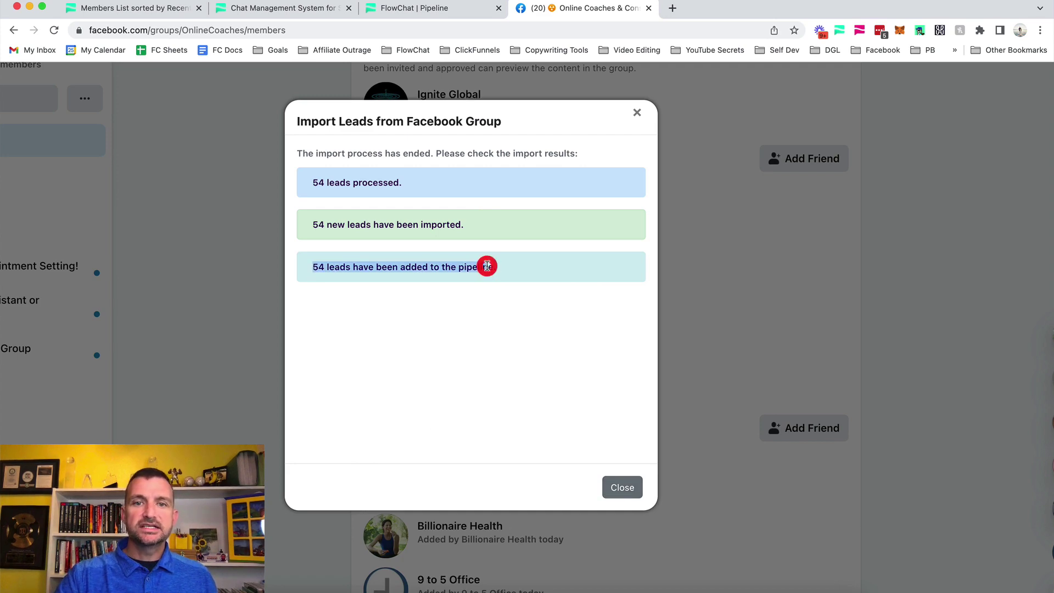
scroll(459, 345, "up", 3)
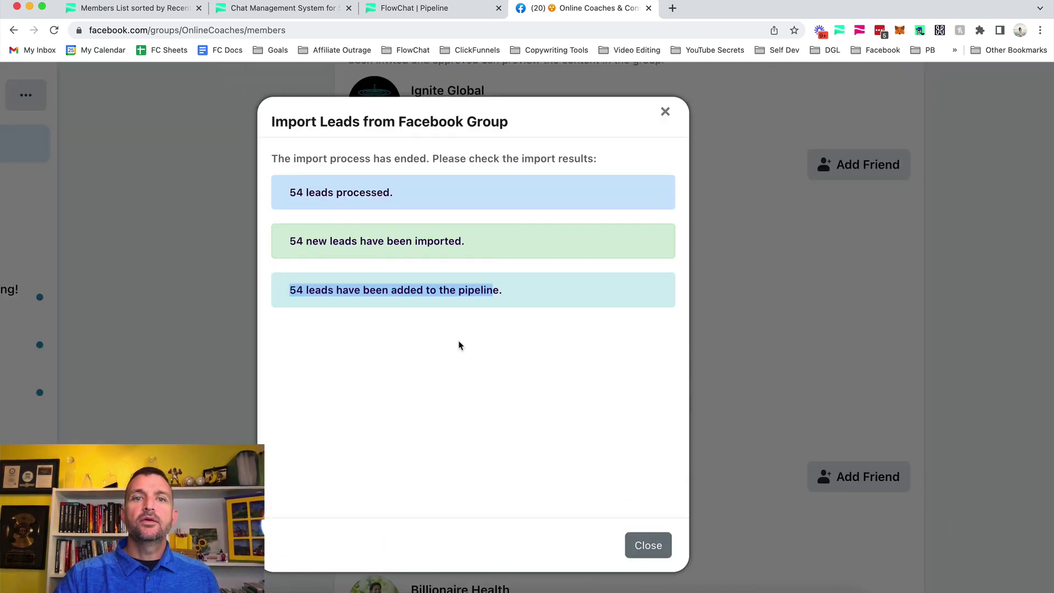
scroll(459, 345, "down", 3)
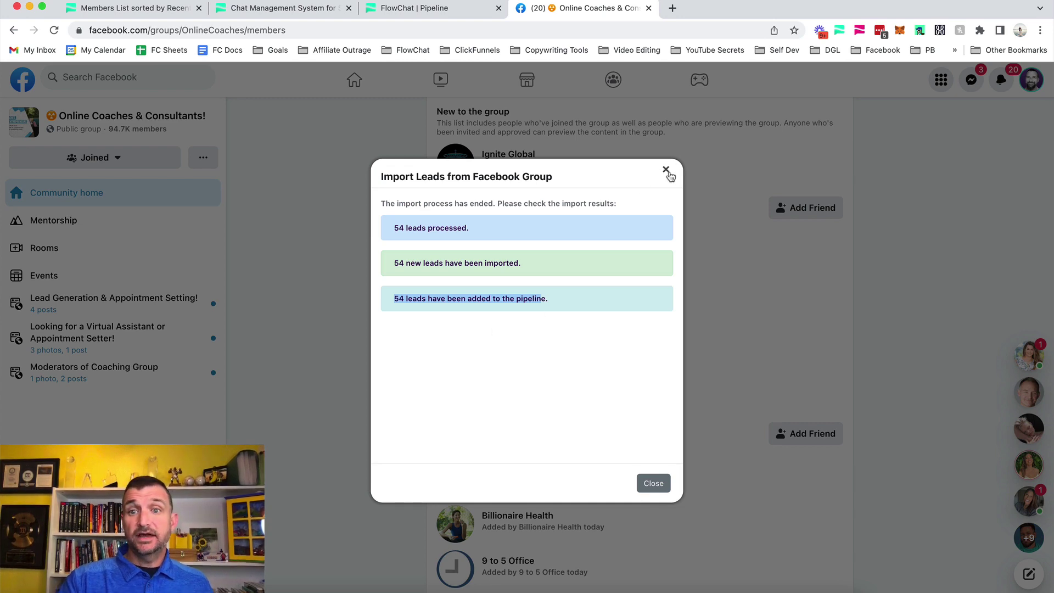
left_click(666, 172)
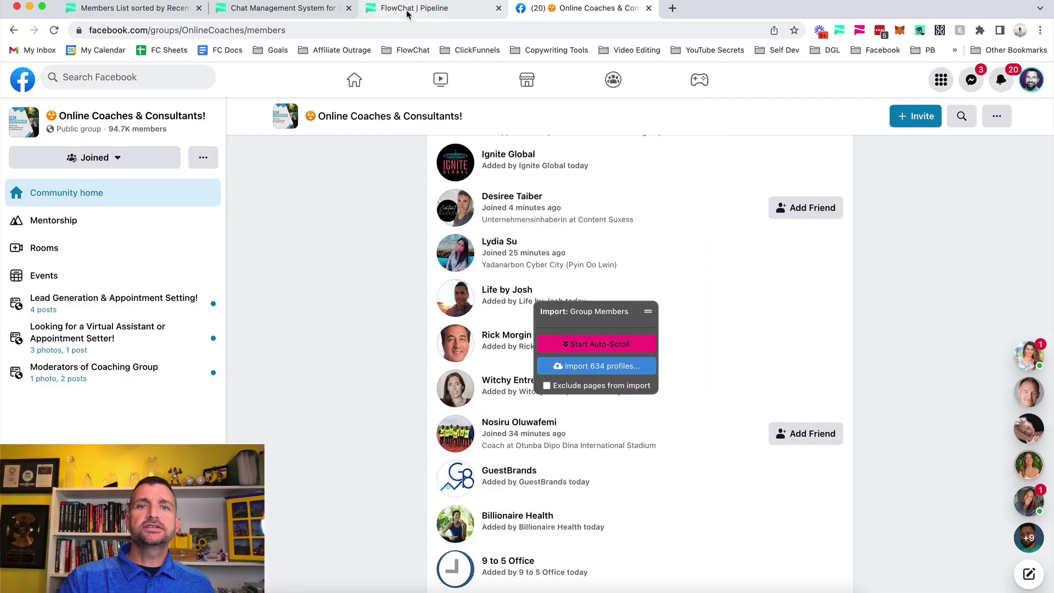
Switch to the FlowChat pipeline board, zoom out, and scroll back to 01 - Lead In and 02 - Qualified.
left_click(408, 11)
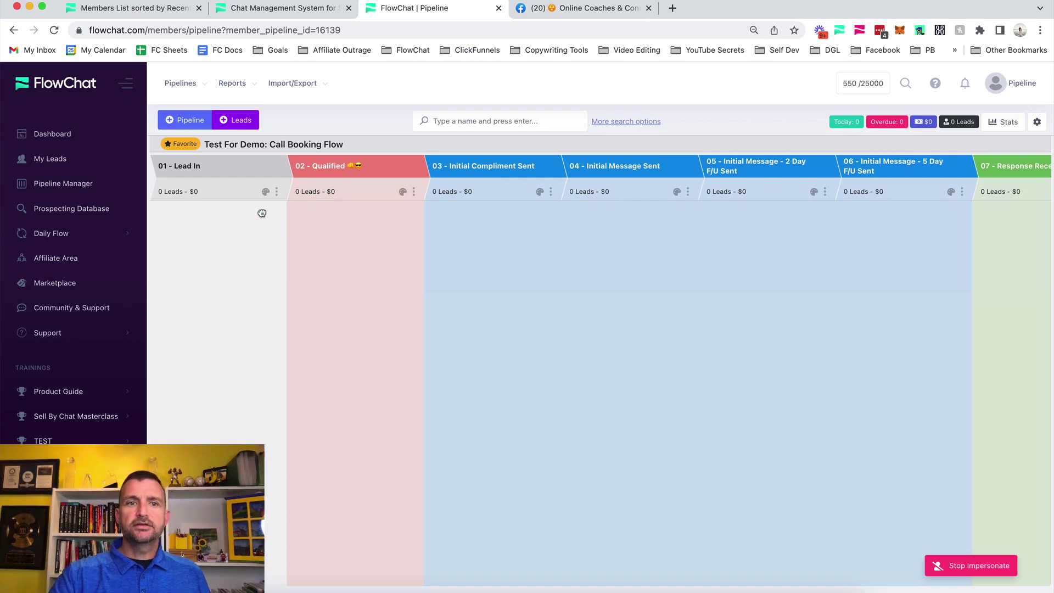
scroll(262, 213, "up", 5)
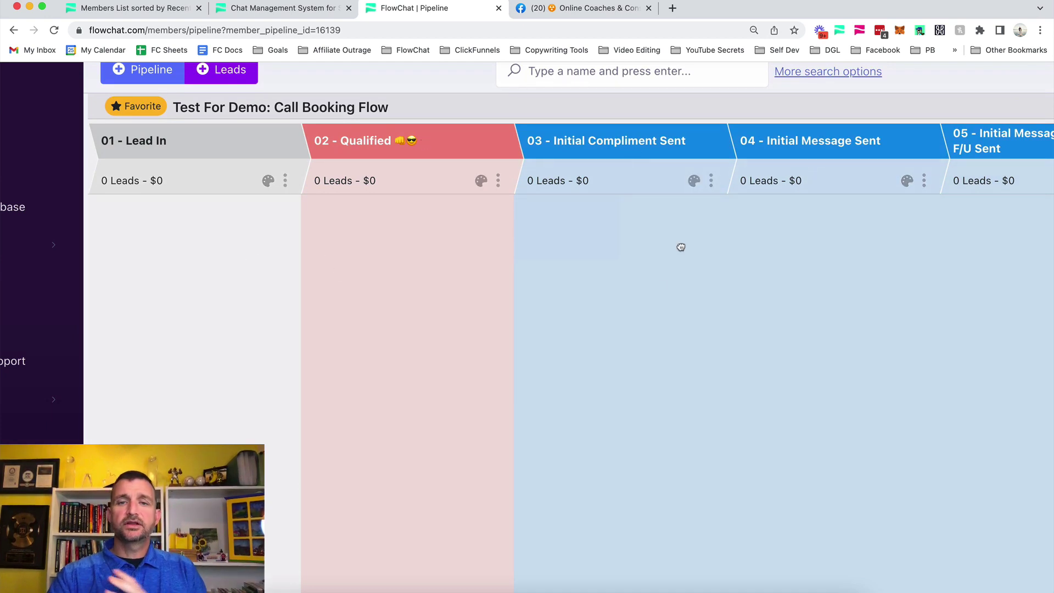
scroll(494, 268, "right", 3)
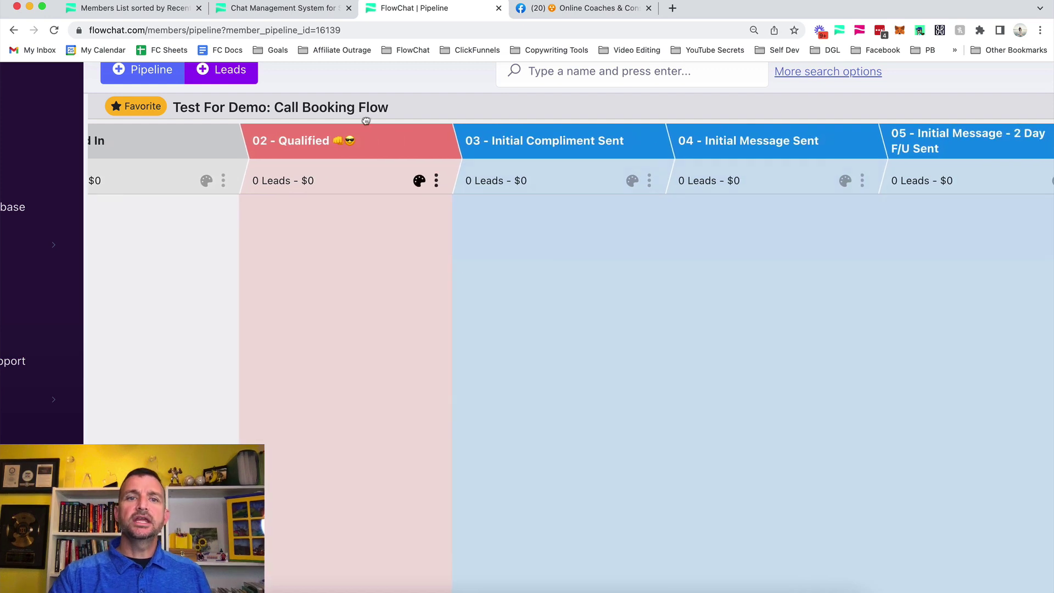
scroll(612, 226, "right", 10)
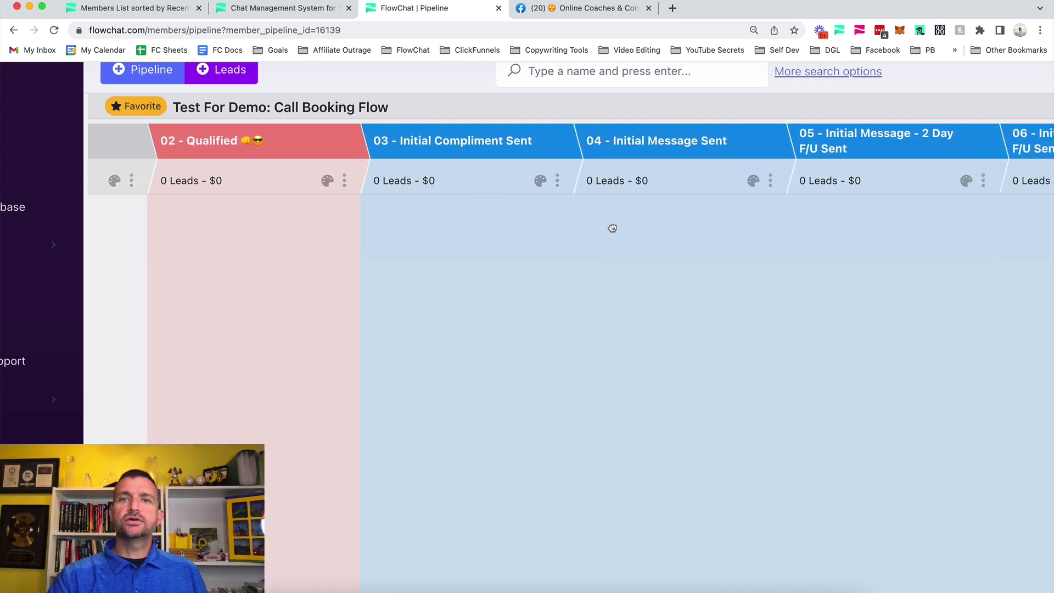
key("ctrl+minus")
key("ctrl+minus")
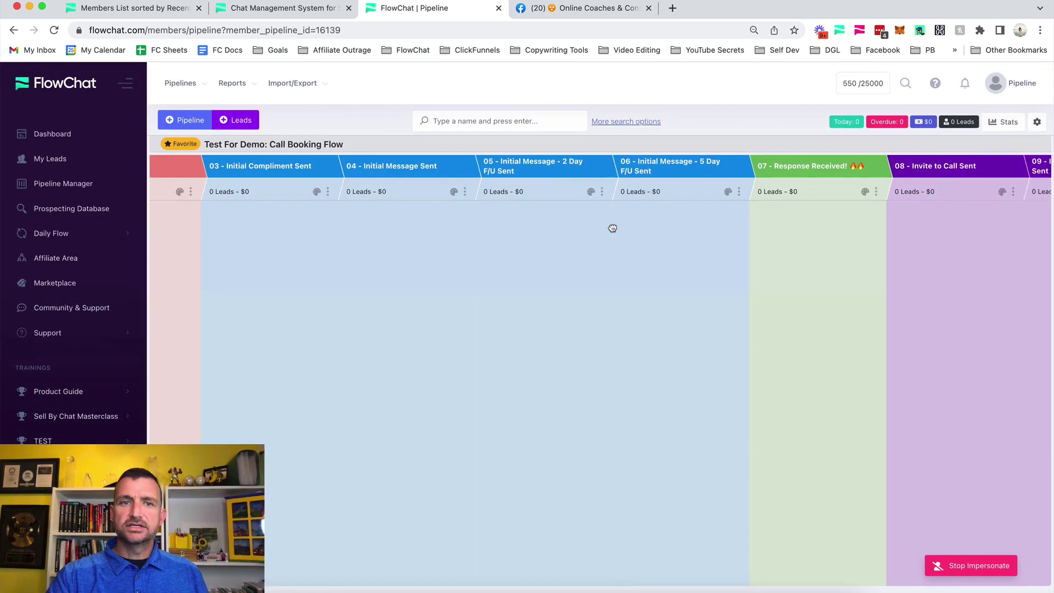
scroll(612, 229, "left", 10)
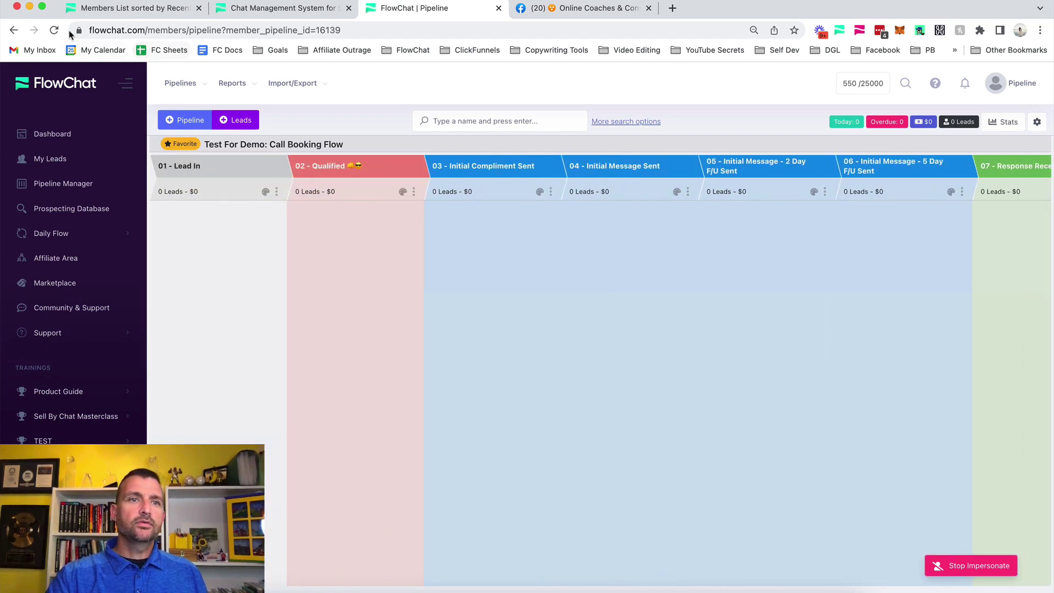
Reload the board and scroll through the 54 purple $5000 cards in Lead In.
left_click(52, 35)
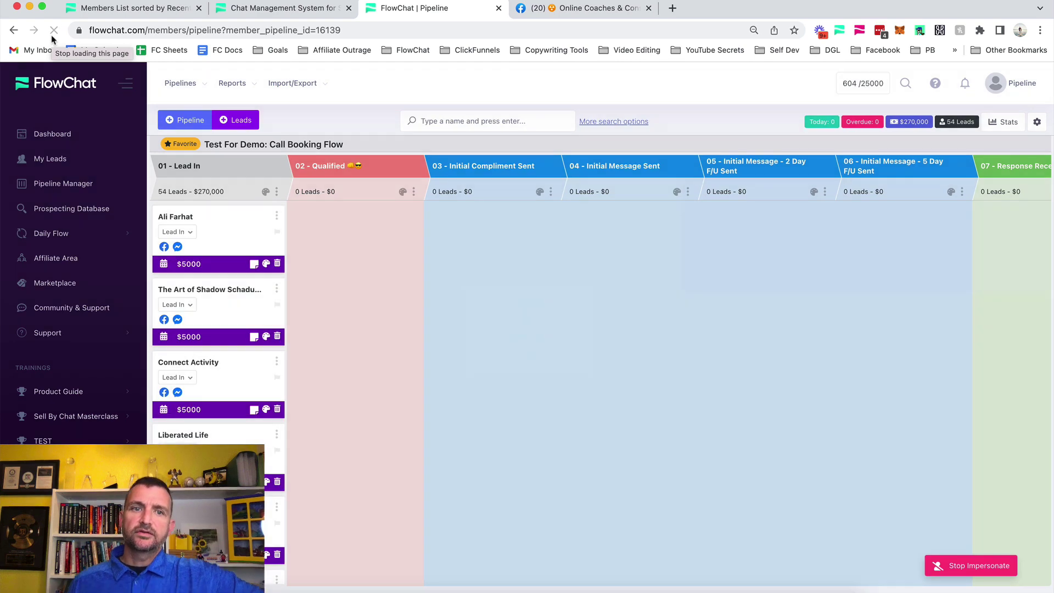
scroll(156, 193, "up", 5)
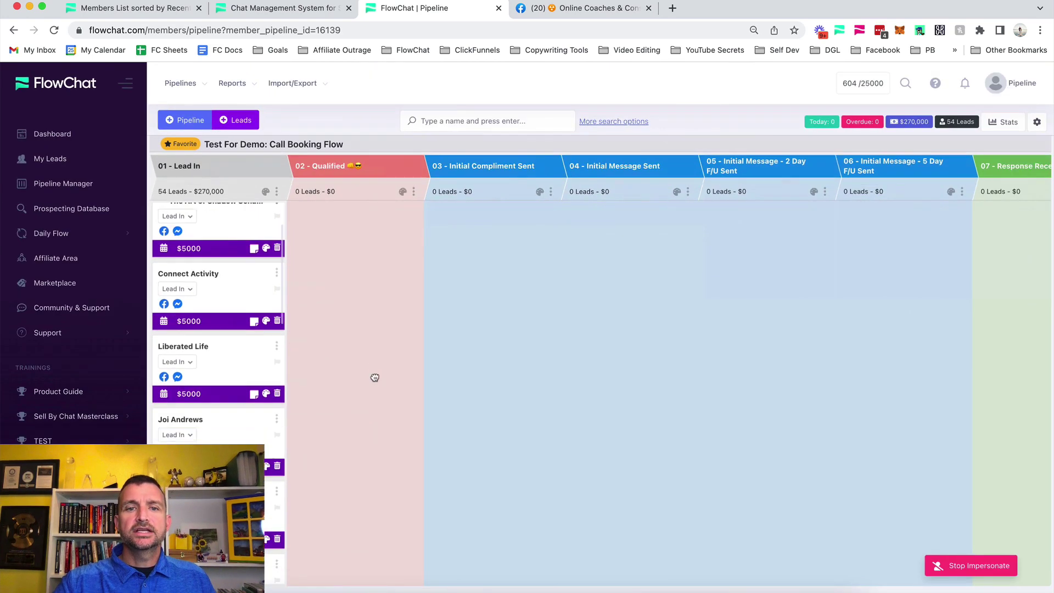
scroll(373, 376, "down", 5)
scroll(246, 433, "down", 4)
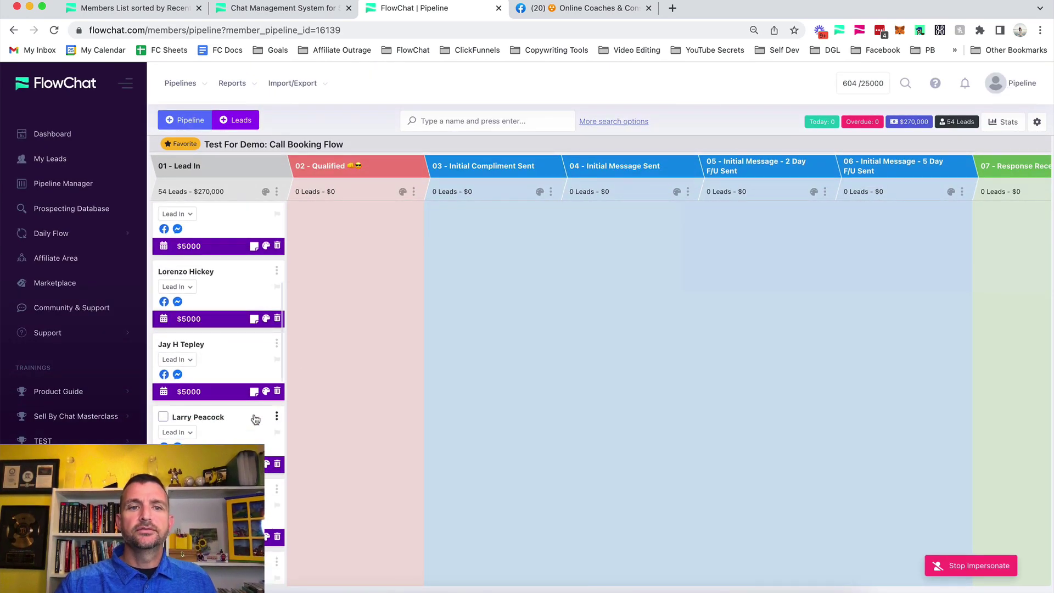
scroll(492, 253, "right", 1)
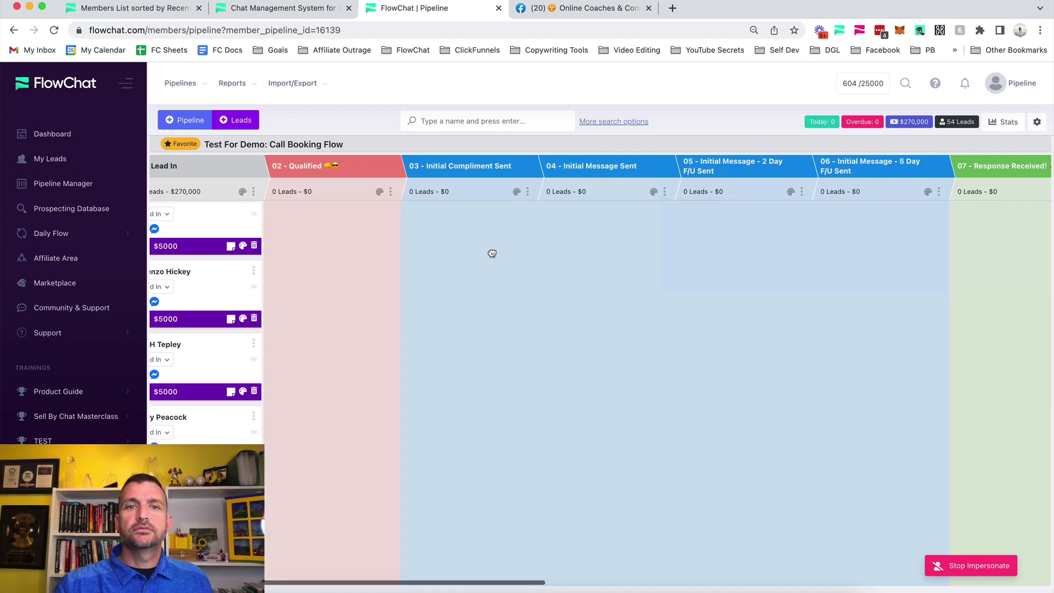
scroll(492, 254, "left", 1)
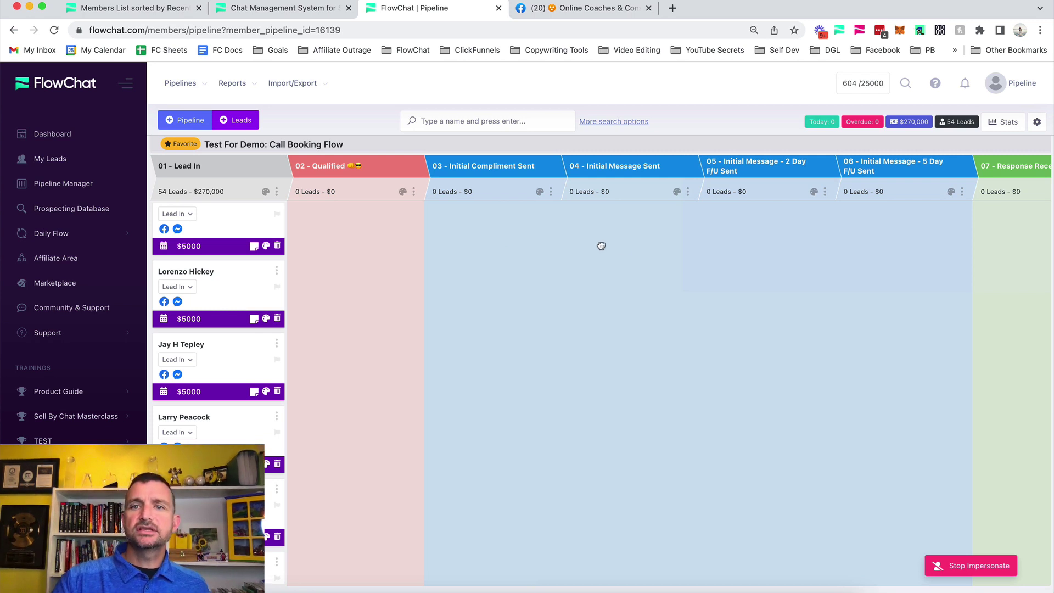
Choose Pipeline Builder from the gear menu at the board's top right.
left_click(1038, 124)
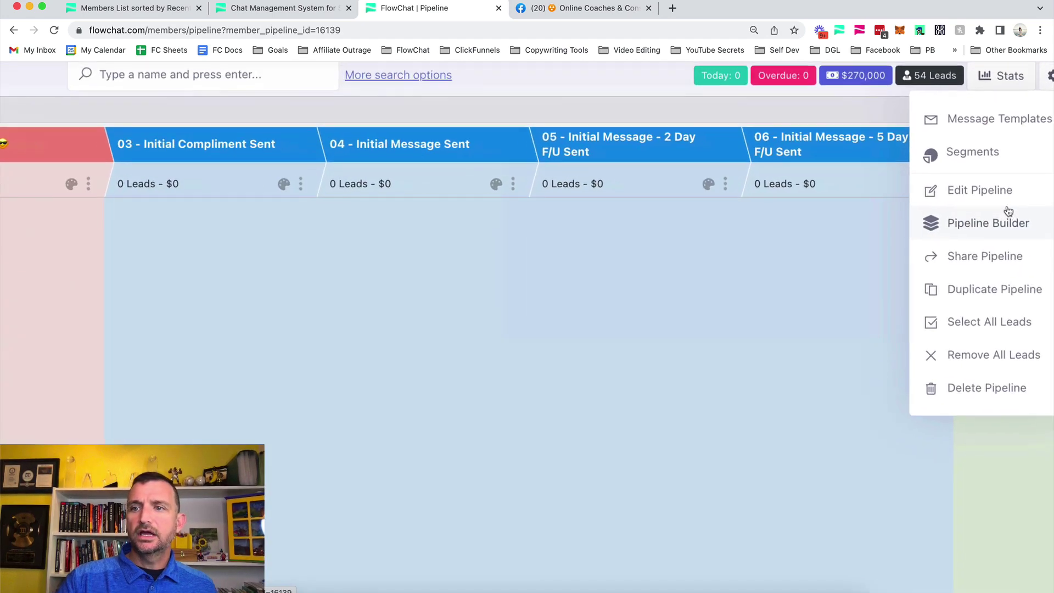
left_click(941, 224)
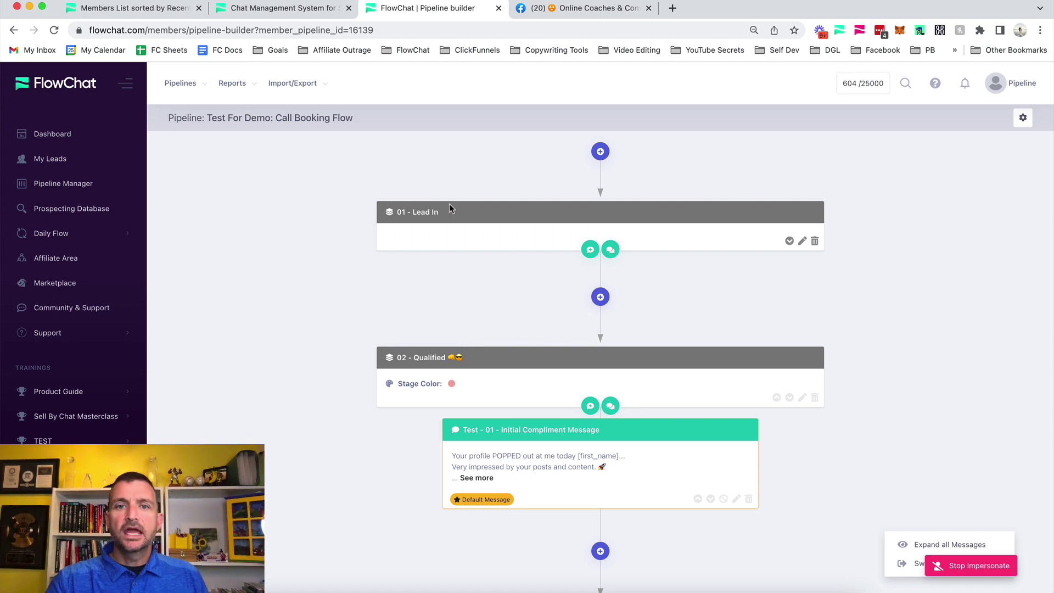
Read the Qualified stage's full Initial Compliment Message and its [first_name] placeholder.
key("super+equal")
key("super+equal")
key("super+equal")
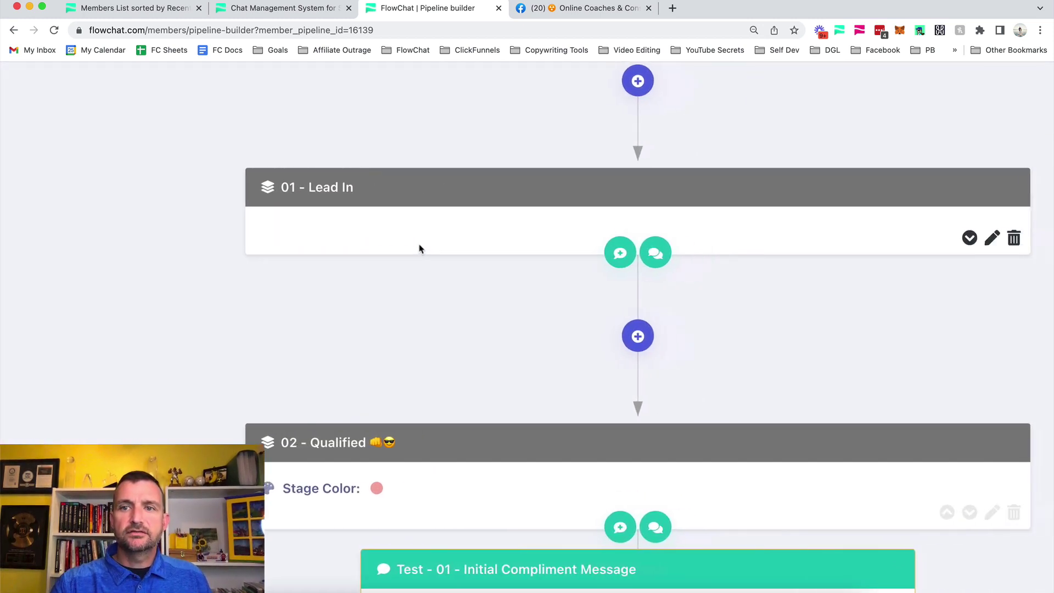
scroll(419, 249, "down", 4)
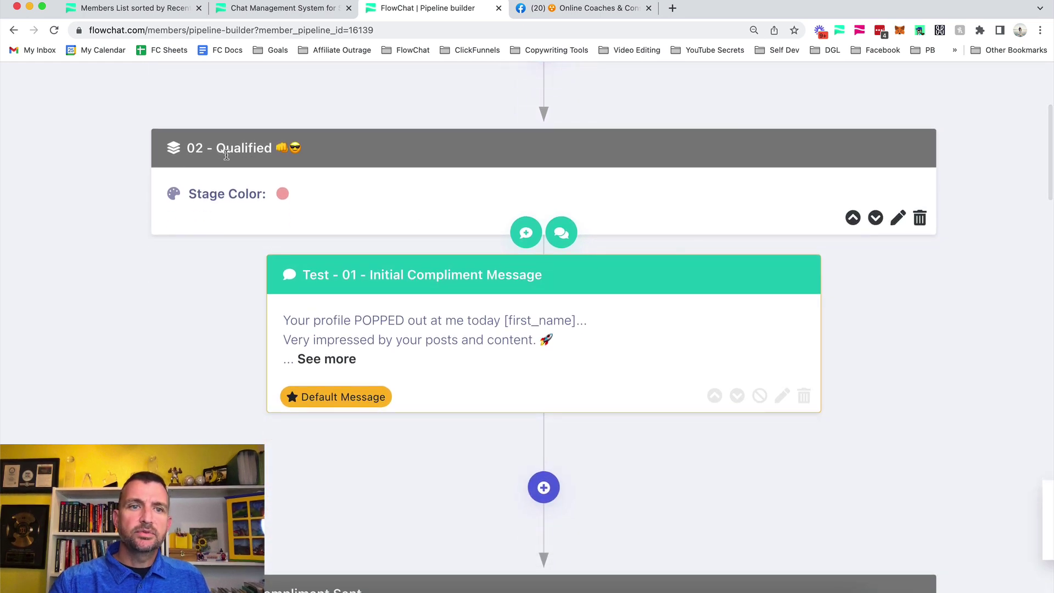
left_click_drag(216, 148, 259, 147)
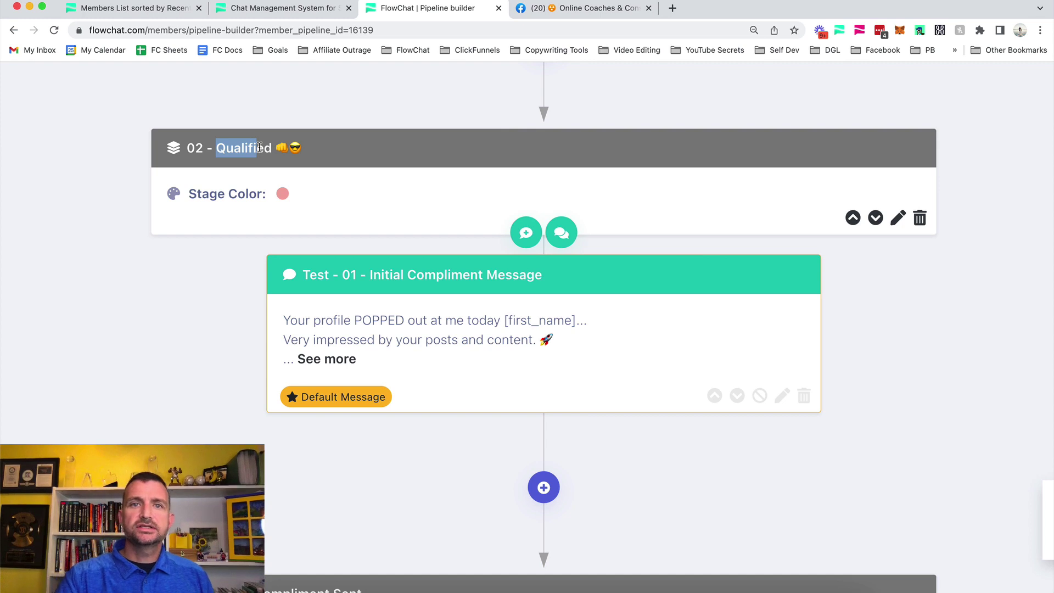
left_click(317, 359)
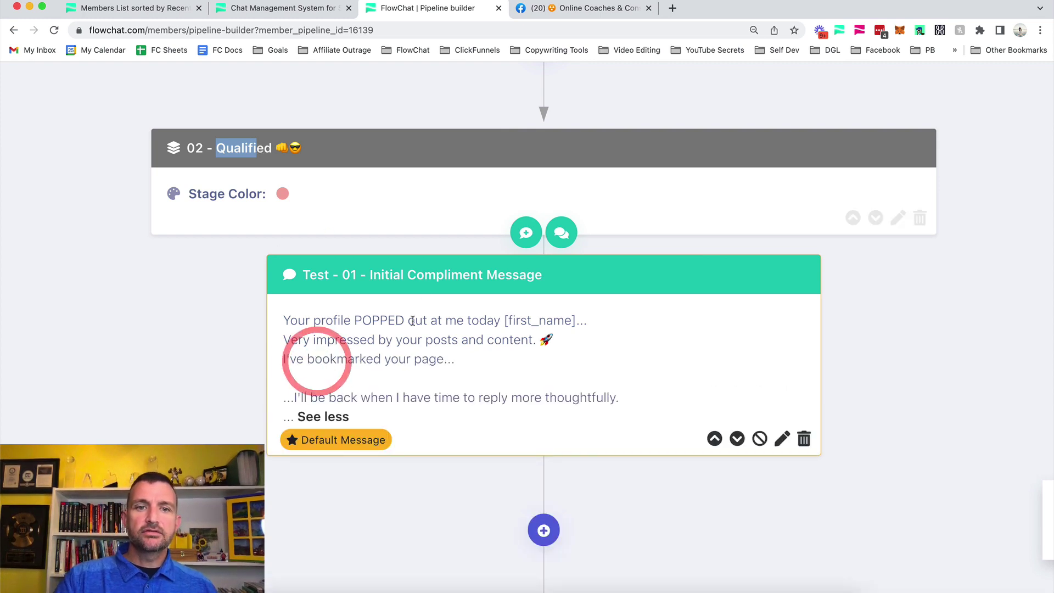
left_click_drag(356, 276, 546, 277)
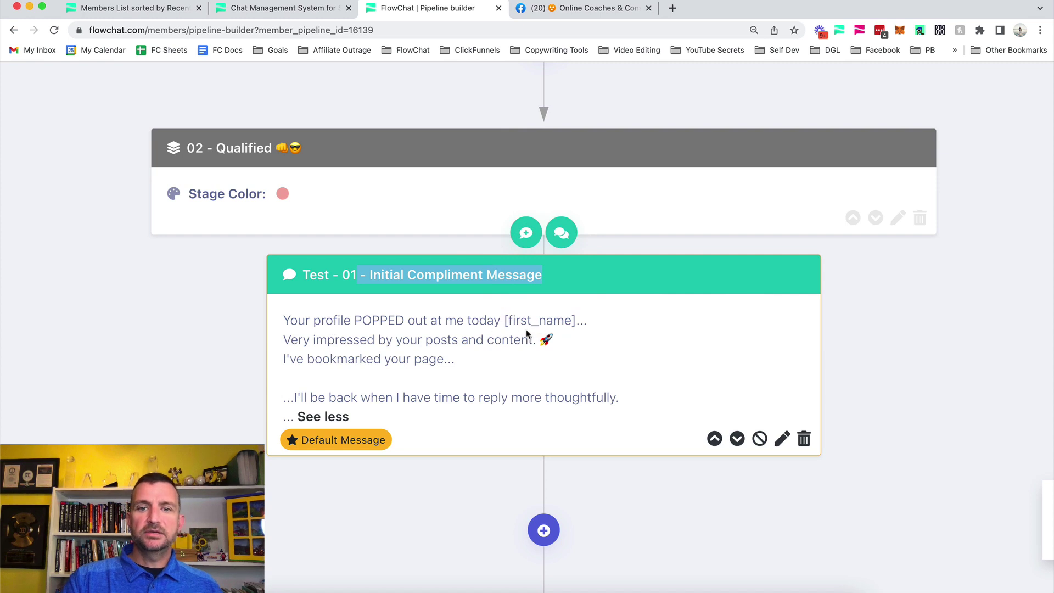
left_click_drag(505, 320, 577, 321)
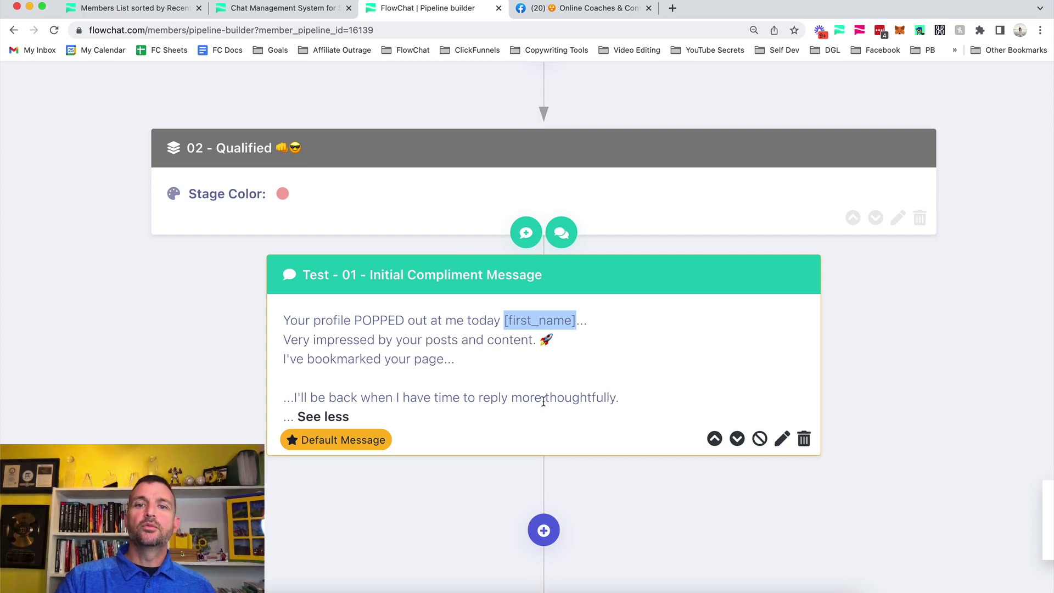
Read the full Initial Message v2 attached to the 03 Initial Compliment Sent stage.
key("super+minus")
key("super+minus")
key("super+minus")
scroll(543, 403, "down", 5)
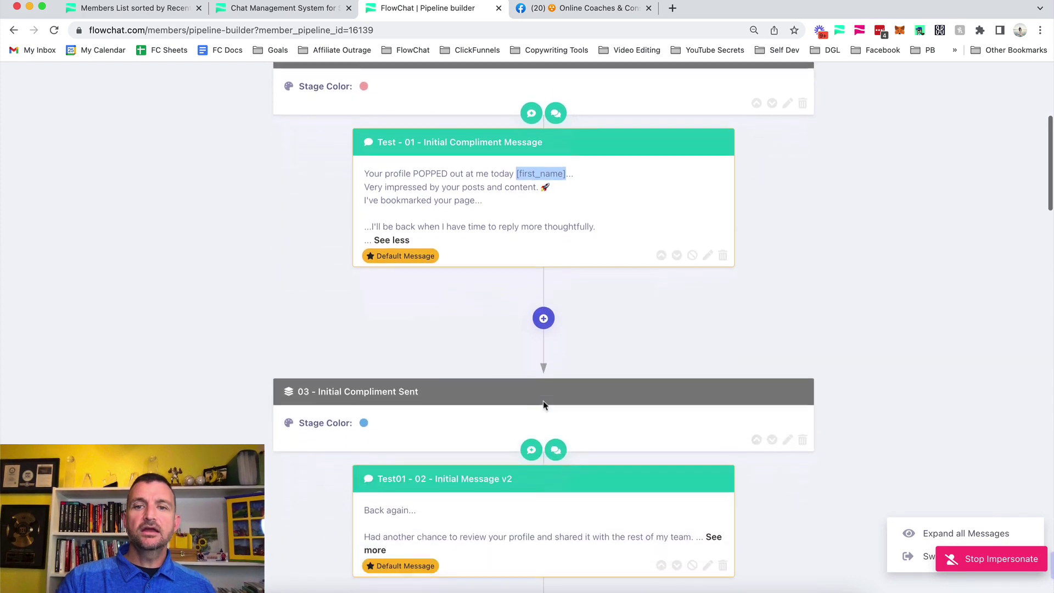
scroll(543, 405, "down", 2)
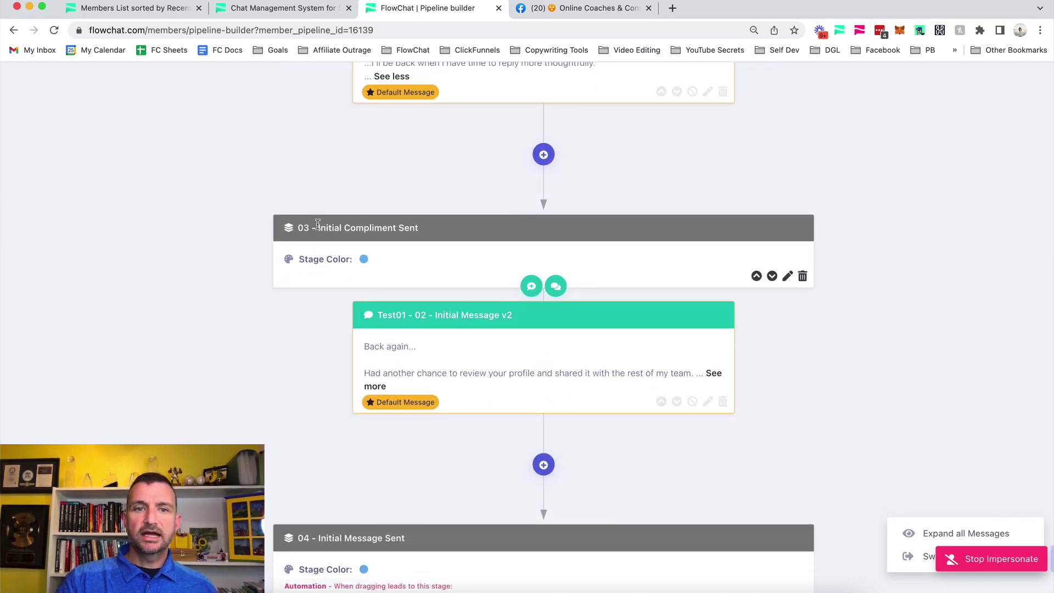
left_click_drag(321, 228, 397, 228)
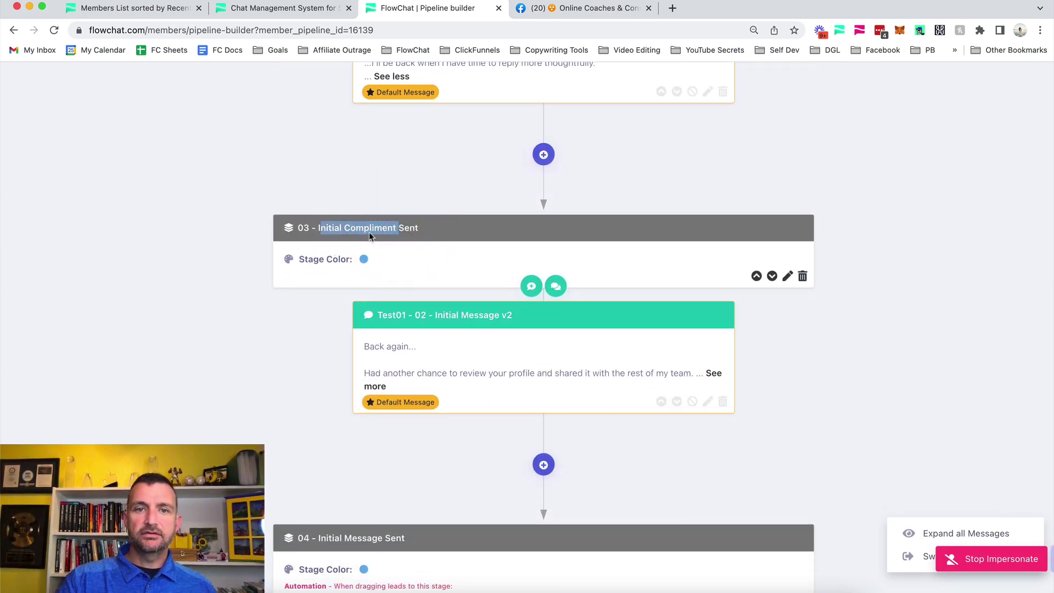
key("super+plus")
key("super+plus")
key("super+plus")
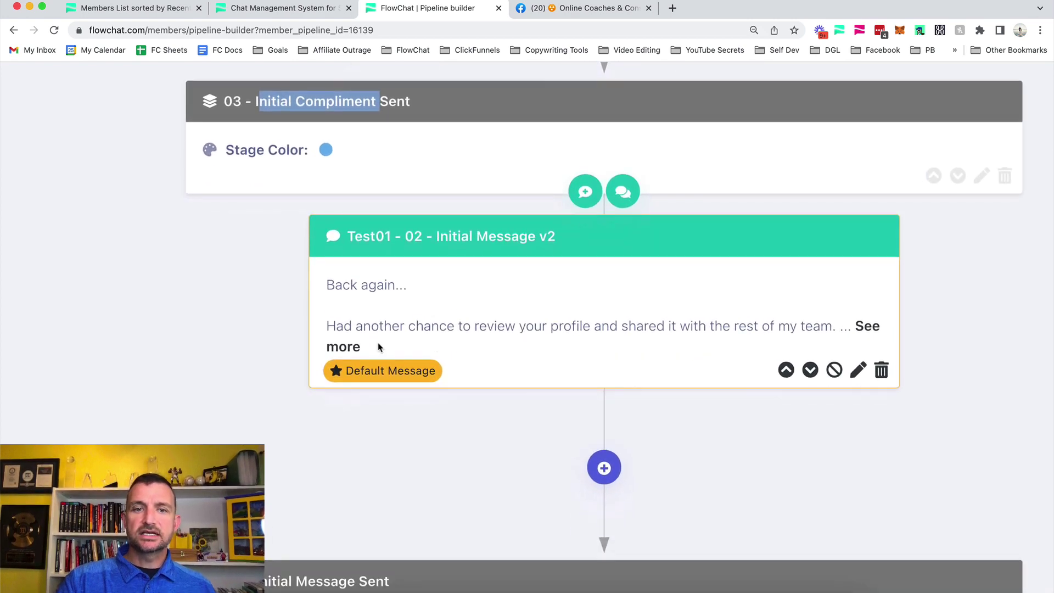
left_click(357, 348)
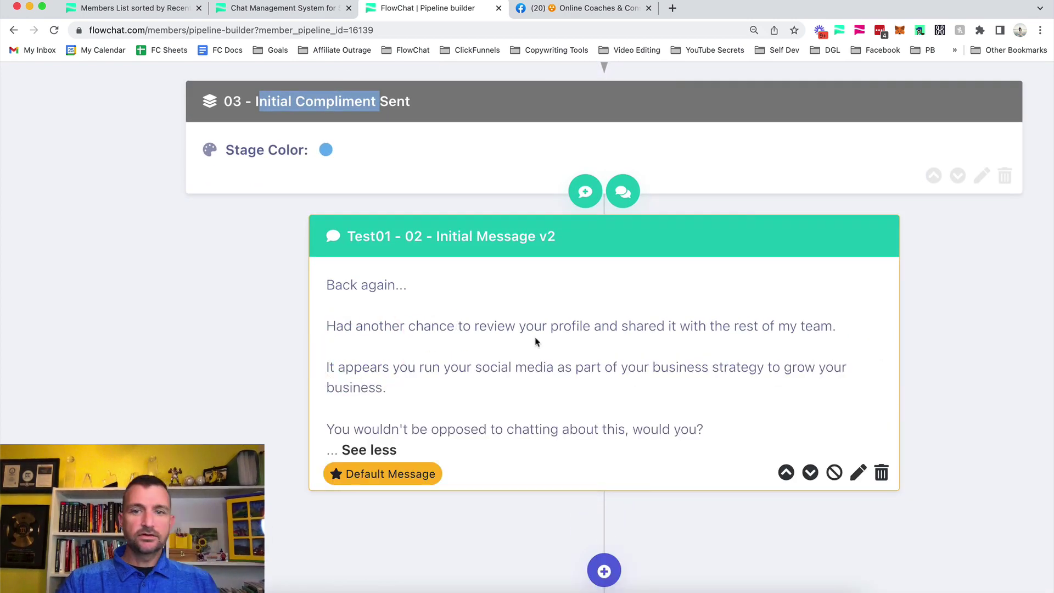
key("super+minus")
key("super+minus")
key("super+minus")
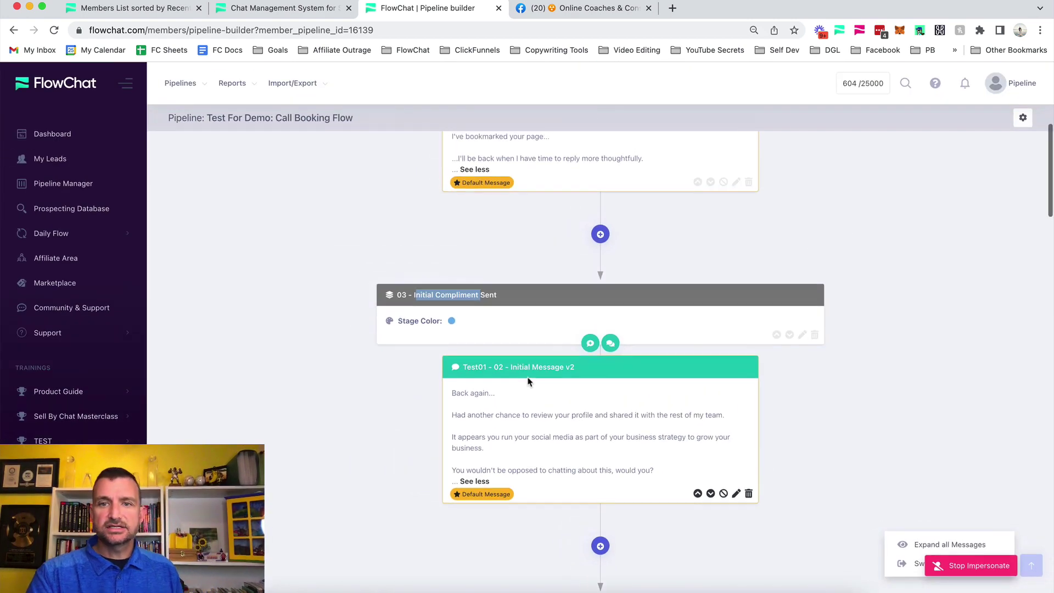
Return from the builder to the pipeline board with Switch view.
scroll(529, 382, "up", 2)
scroll(529, 382, "up", 3)
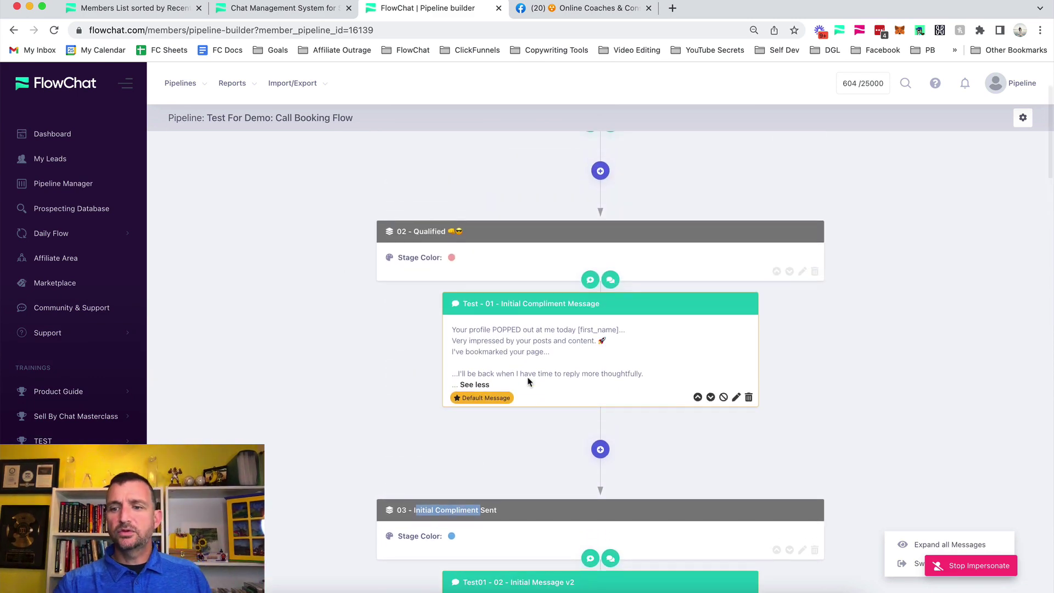
left_click(901, 565)
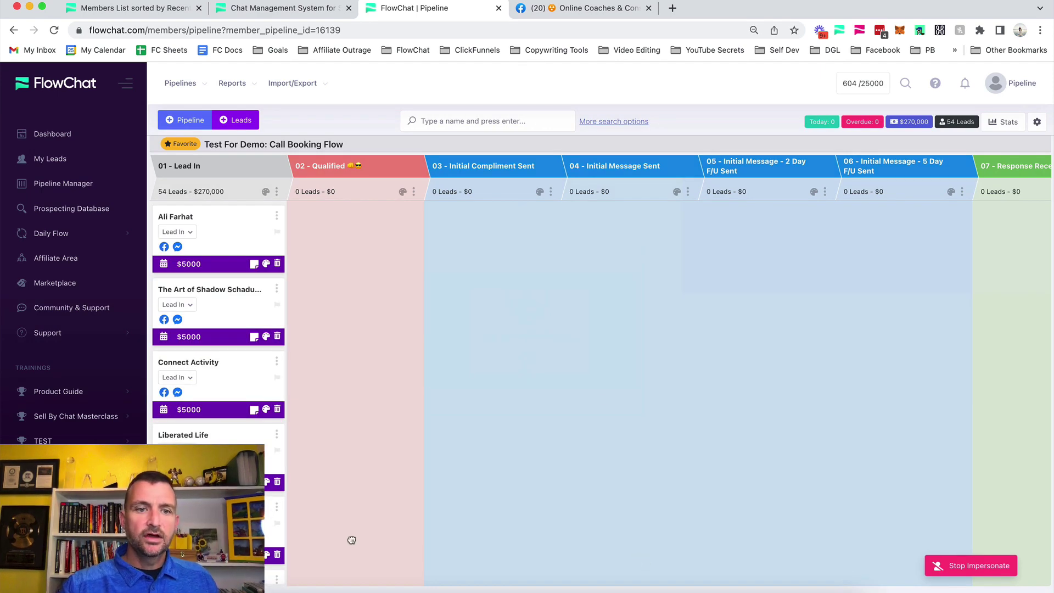
Scroll to the lead in Lead In and open its Facebook profile from the card's icon.
scroll(248, 405, "down", 8)
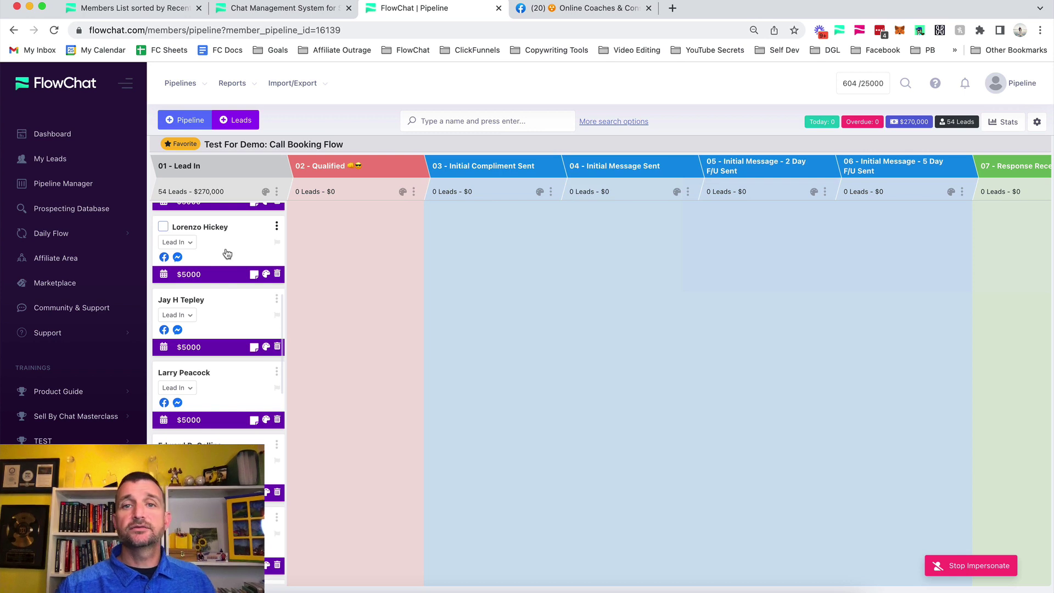
left_click(164, 257)
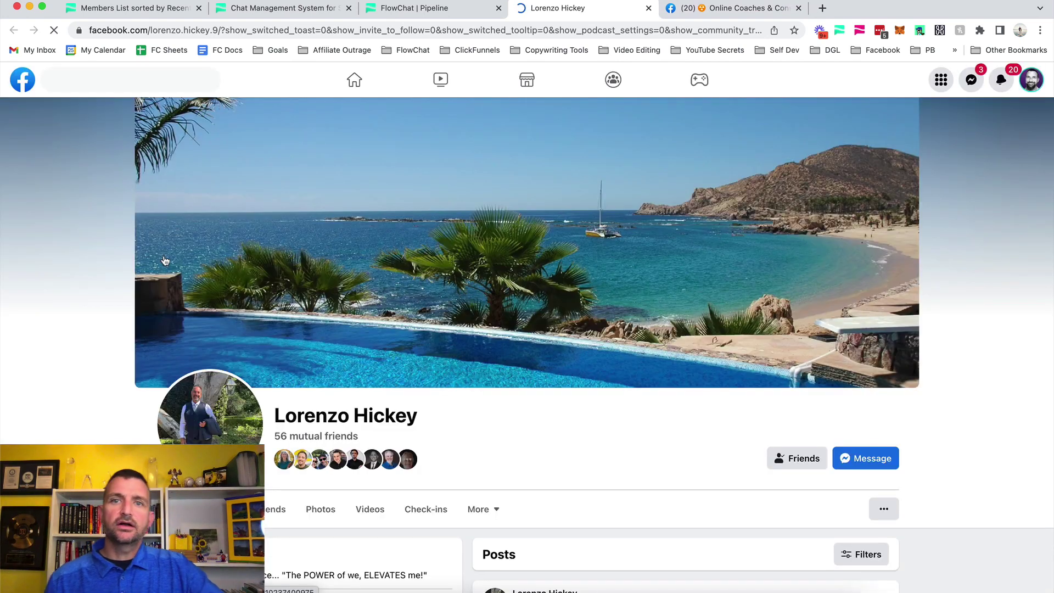
Drag the lead's $5,000 card from 01 - Lead In into 02 - Qualified on the pipeline board.
scroll(164, 260, "down", 5)
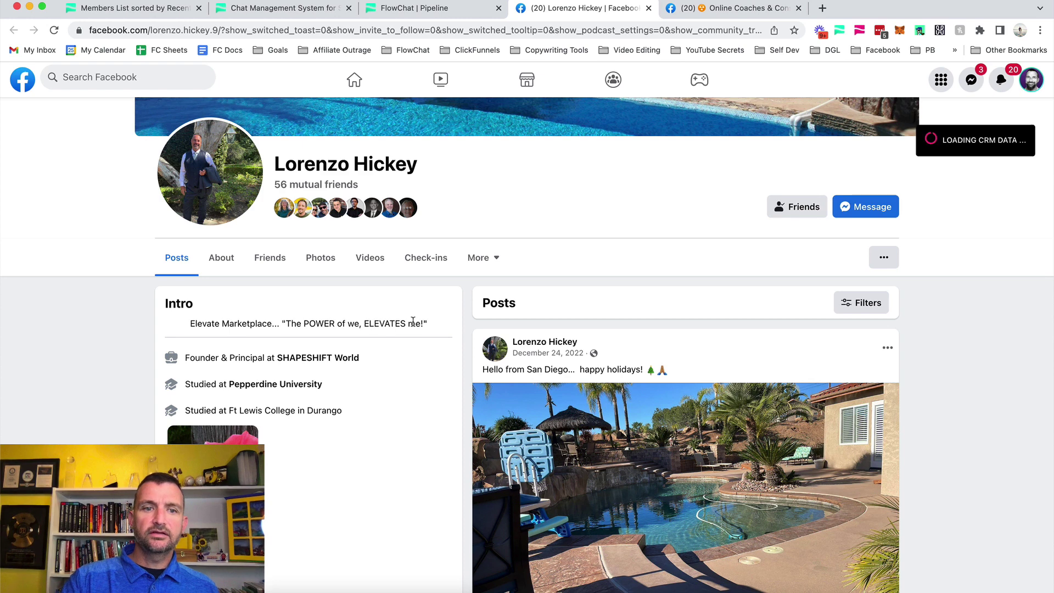
mouse_move(314, 359)
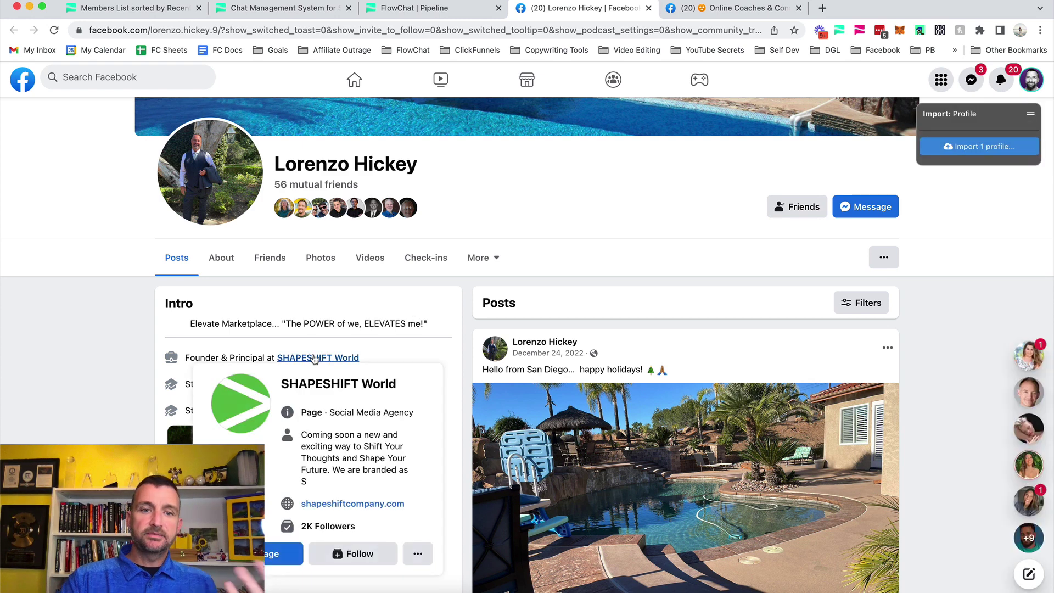
scroll(113, 314, "up", 5)
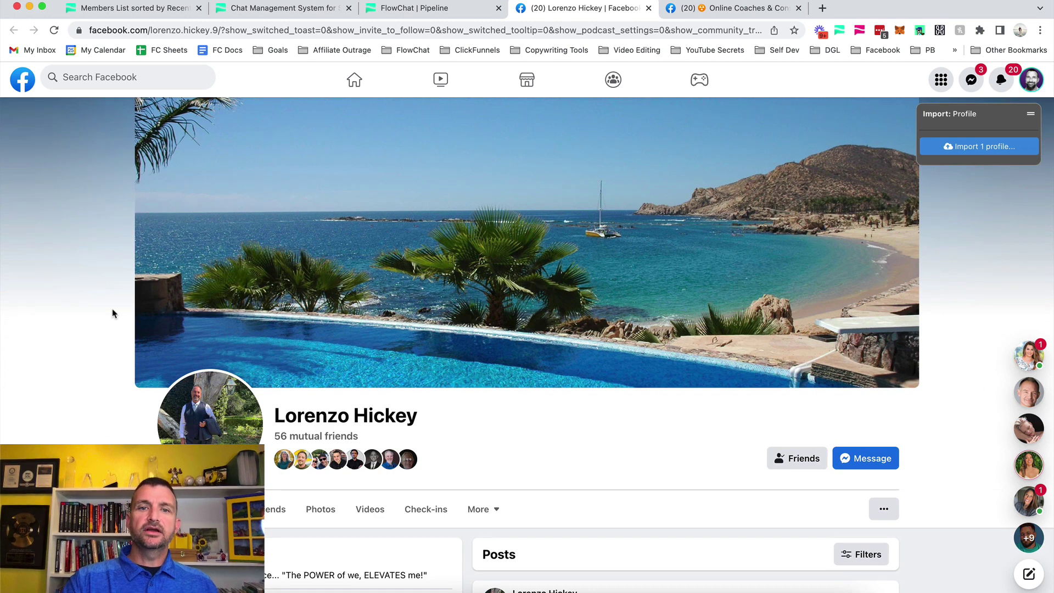
left_click(414, 8)
left_click_drag(241, 248, 352, 240)
scroll(353, 244, "right", 3)
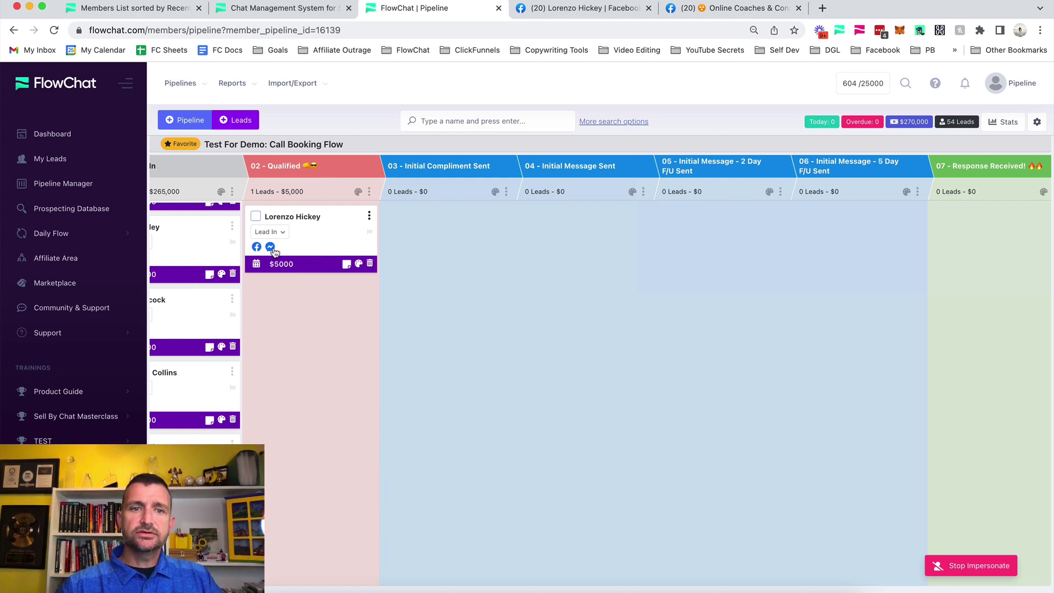
Open the lead's Messenger conversation from the Messenger icon on his card.
left_click(270, 248)
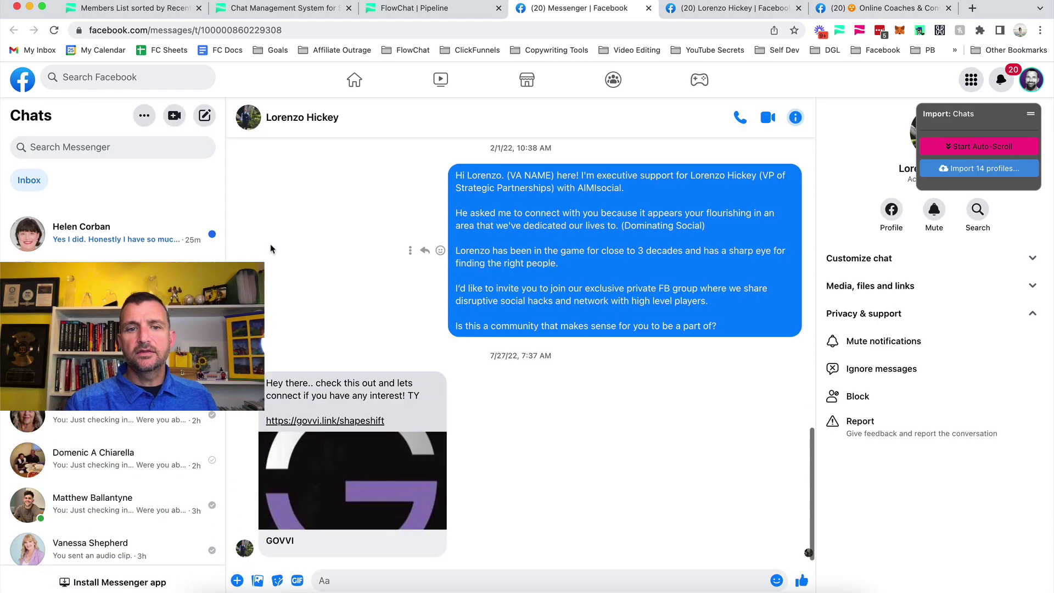
Paste the prepared profile-compliment message, check the lead's first name, and send it.
right_click(364, 581)
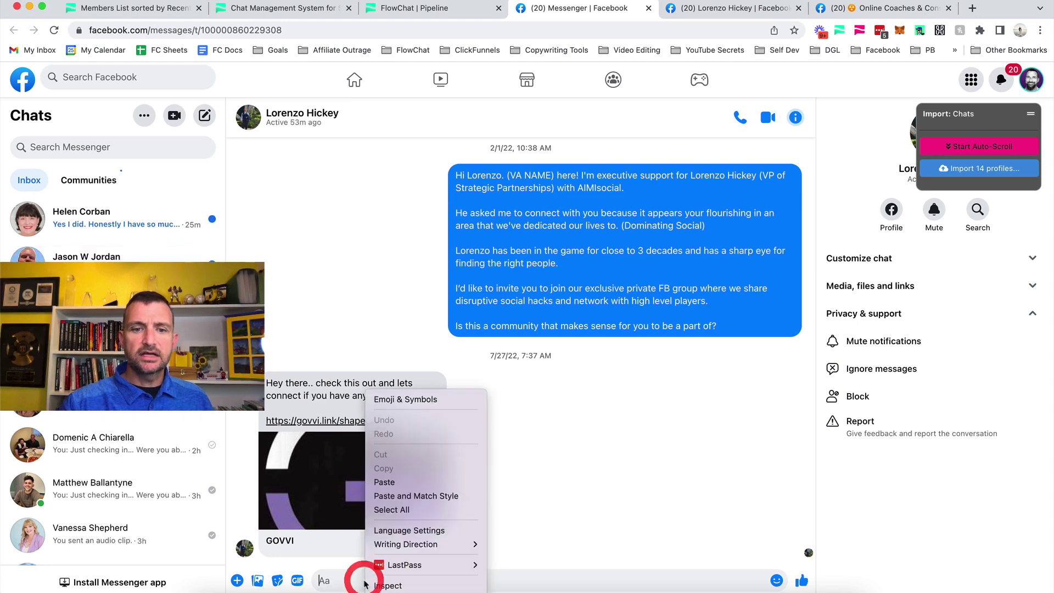
left_click(387, 481)
key("super+plus")
key("super+plus")
key("super+plus")
key("super+plus")
key("super+plus")
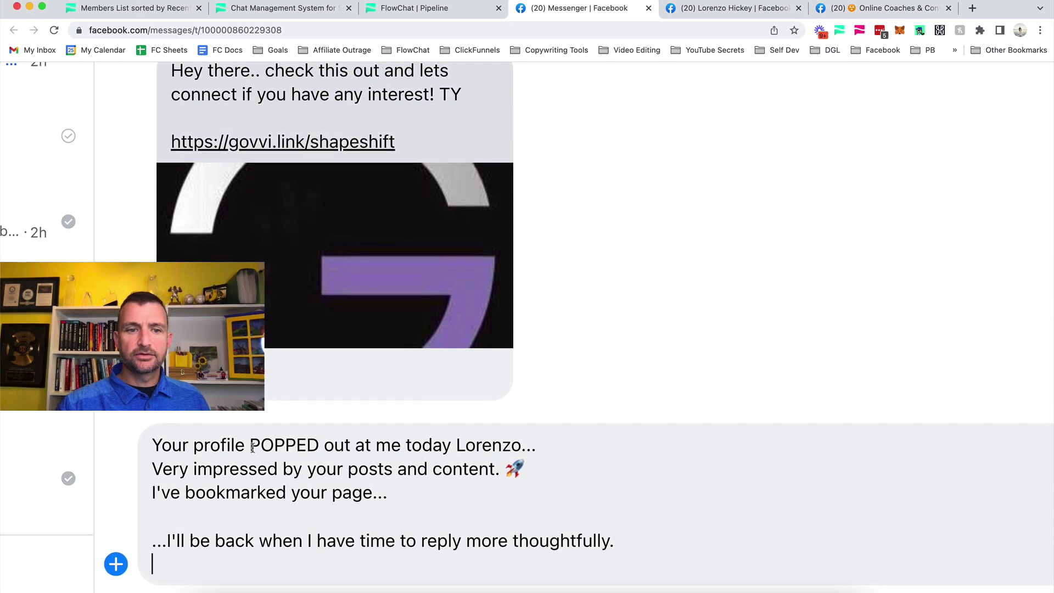
left_click_drag(457, 442, 542, 444)
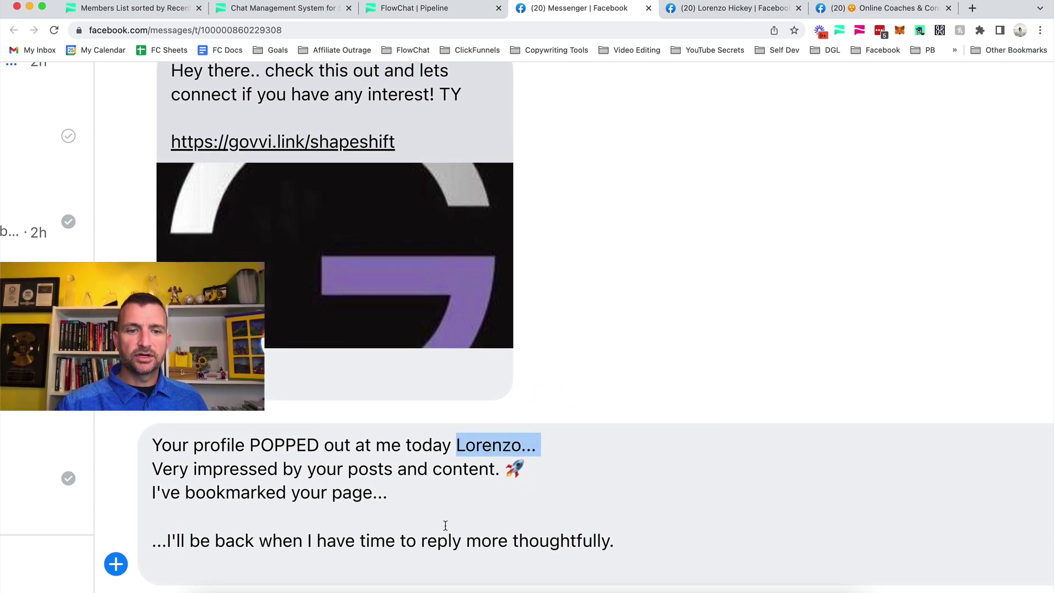
scroll(549, 544, "down", 5)
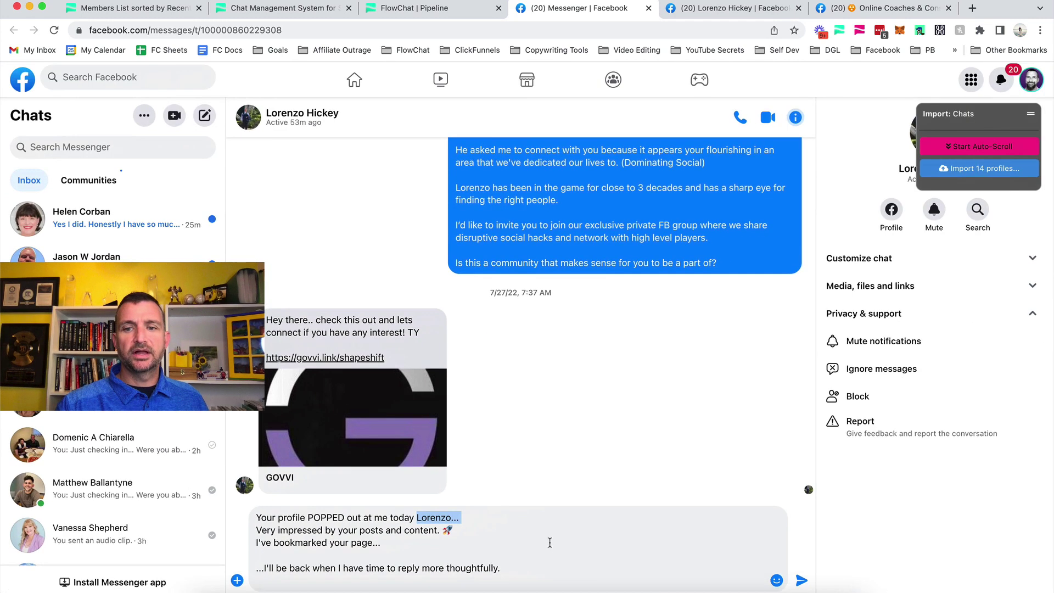
left_click(801, 579)
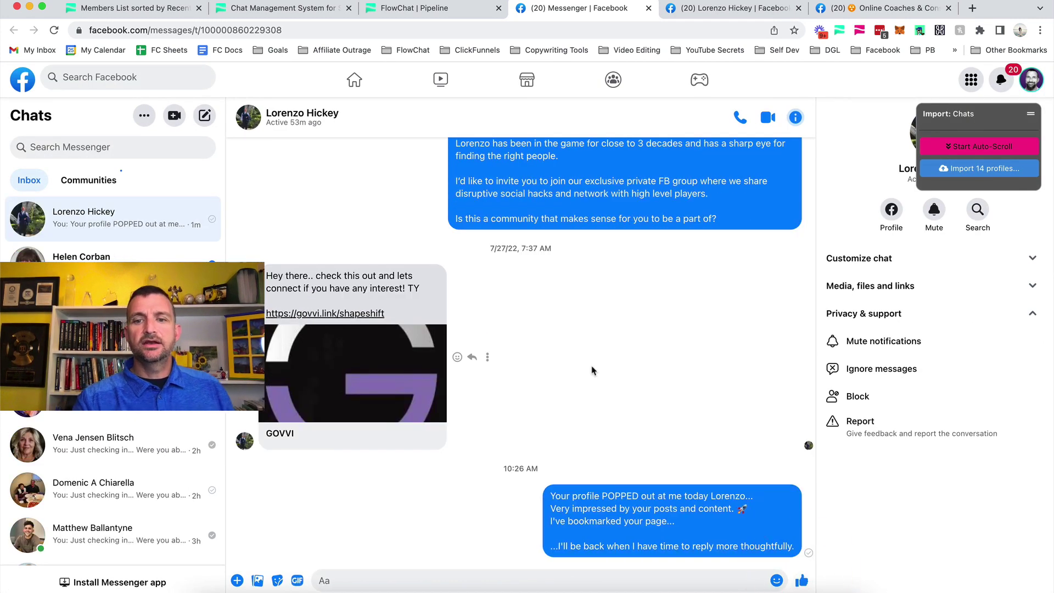
left_click(441, 6)
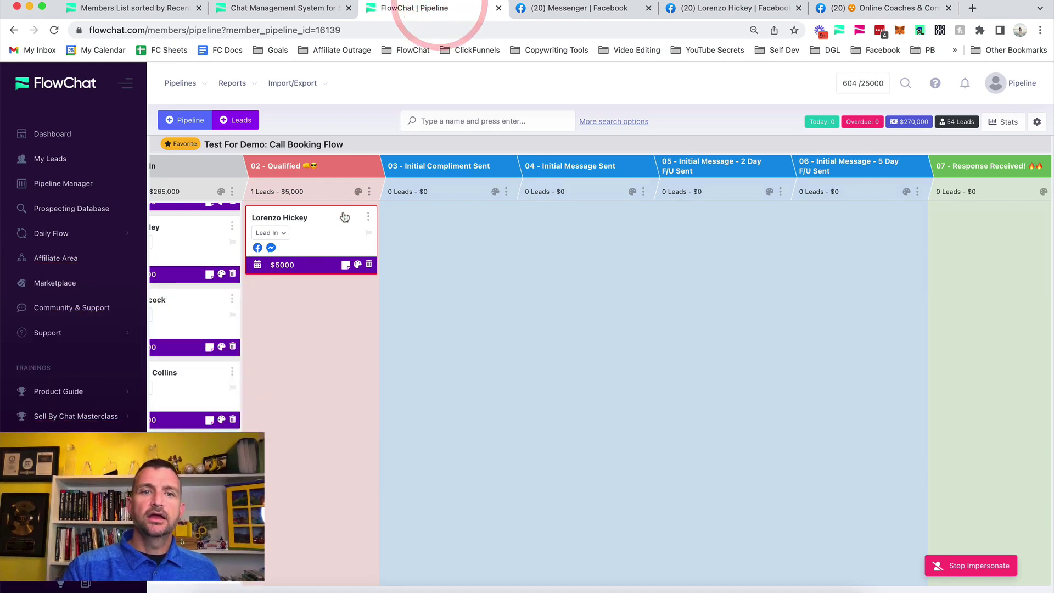
Move the lead to 03 - Initial Compliment Sent and set the follow-up date, first January 26, then today.
left_click_drag(325, 236, 440, 233)
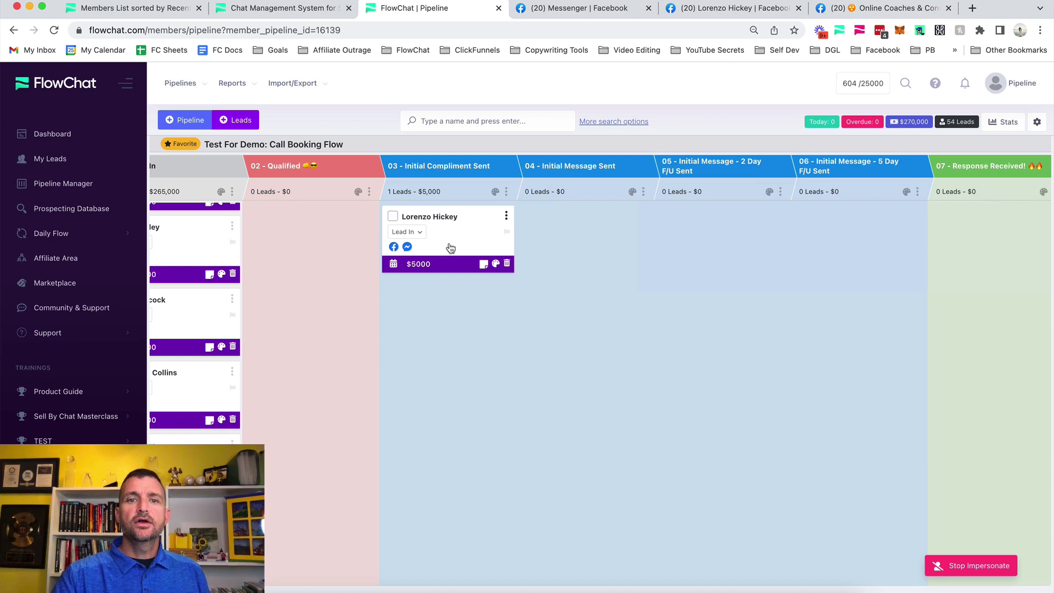
left_click(394, 265)
left_click(479, 243)
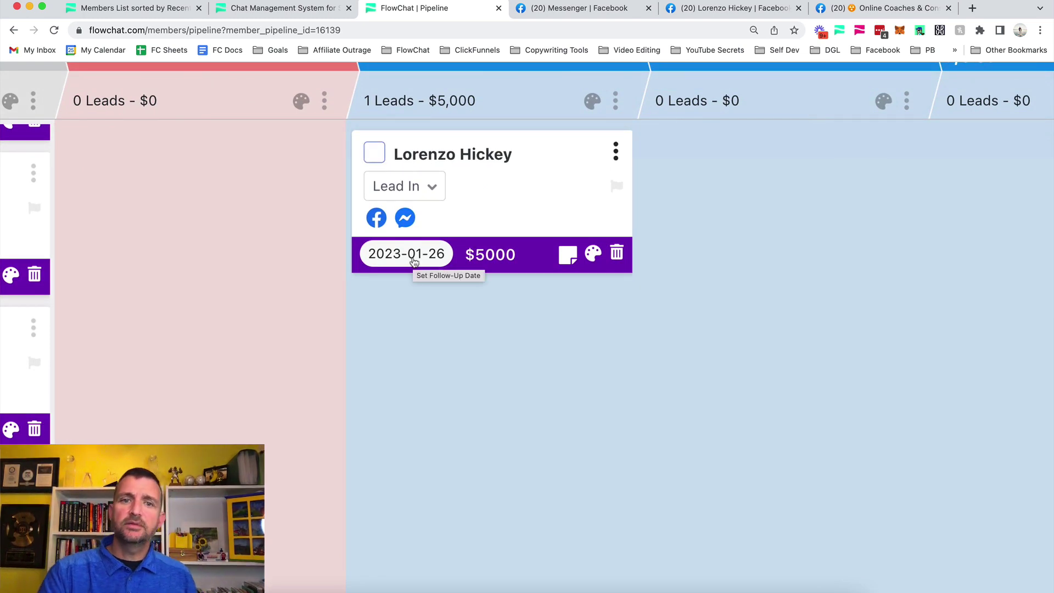
left_click(429, 254)
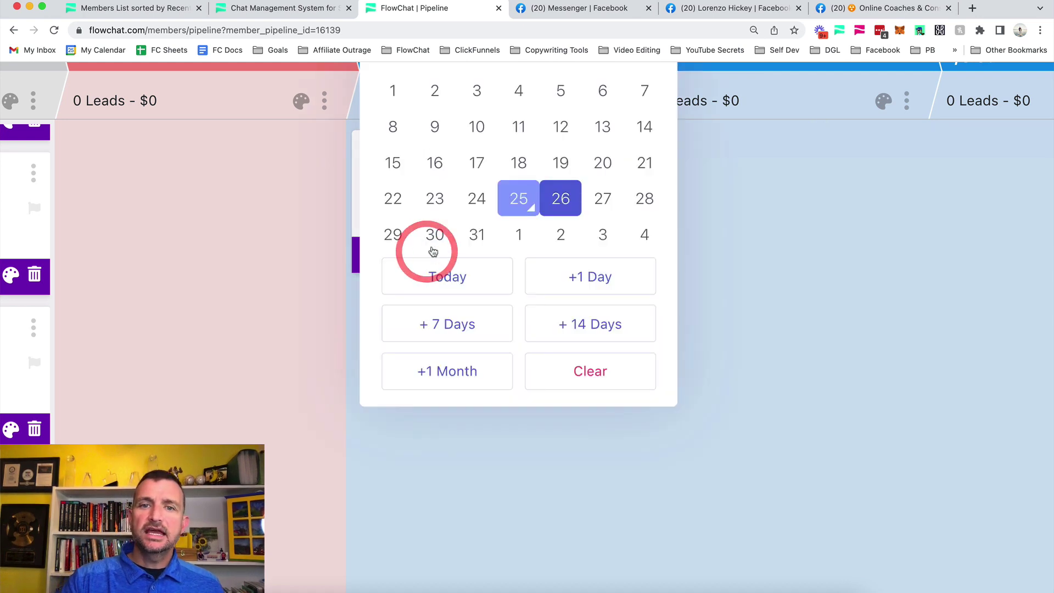
left_click(520, 199)
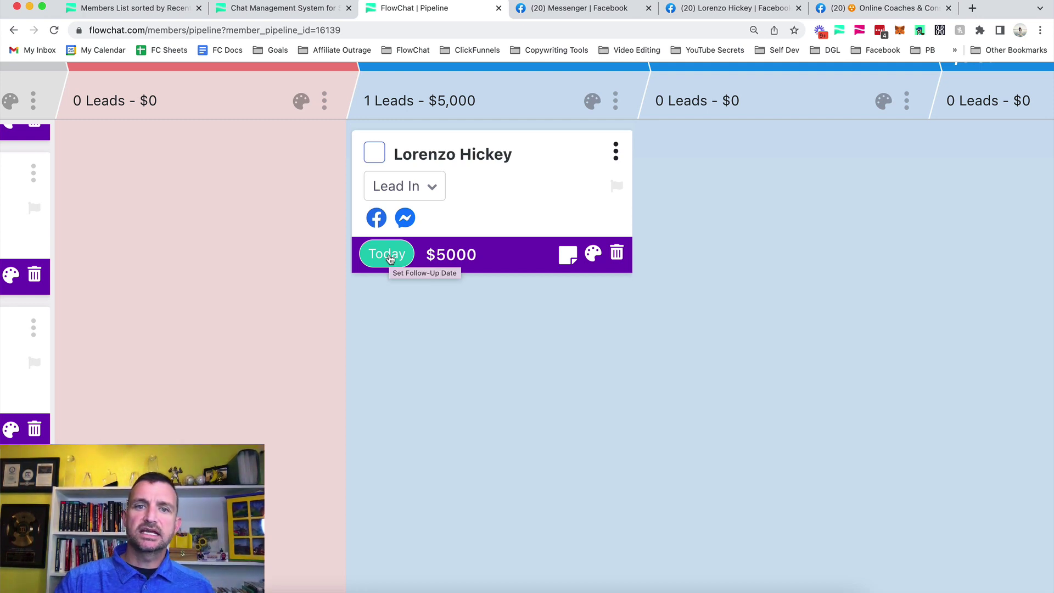
Try the overdue 23rd as follow-up date, reset it to today, and reopen his Messenger chat.
left_click(388, 258)
left_click(438, 200)
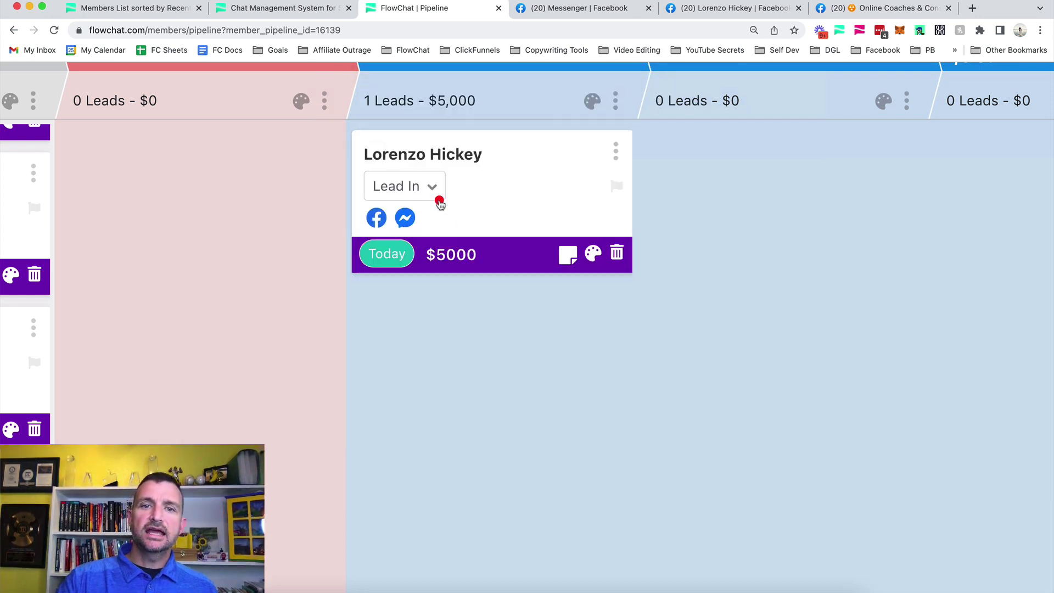
left_click(396, 258)
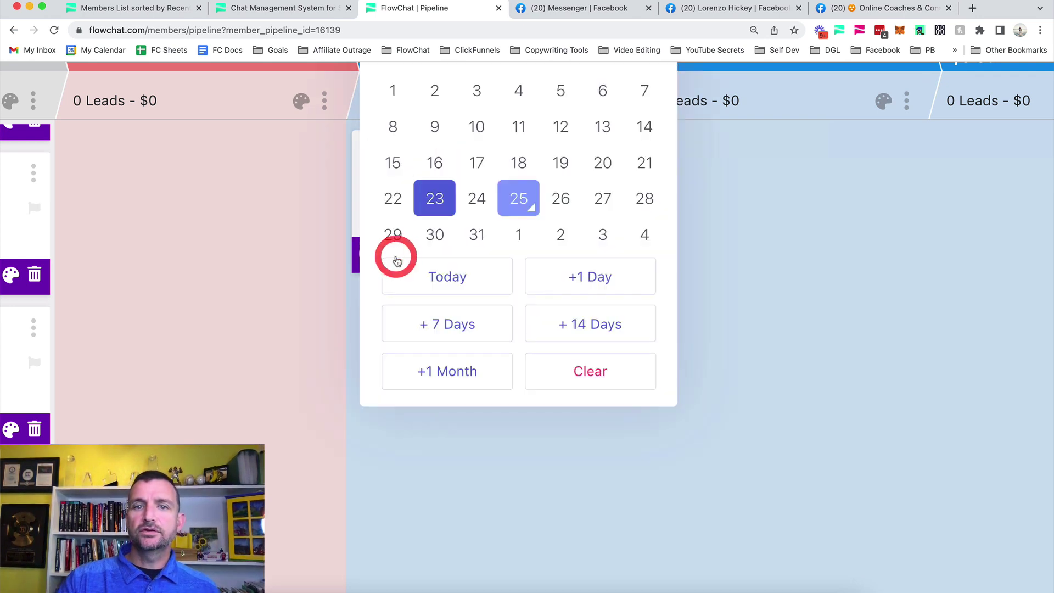
left_click(525, 201)
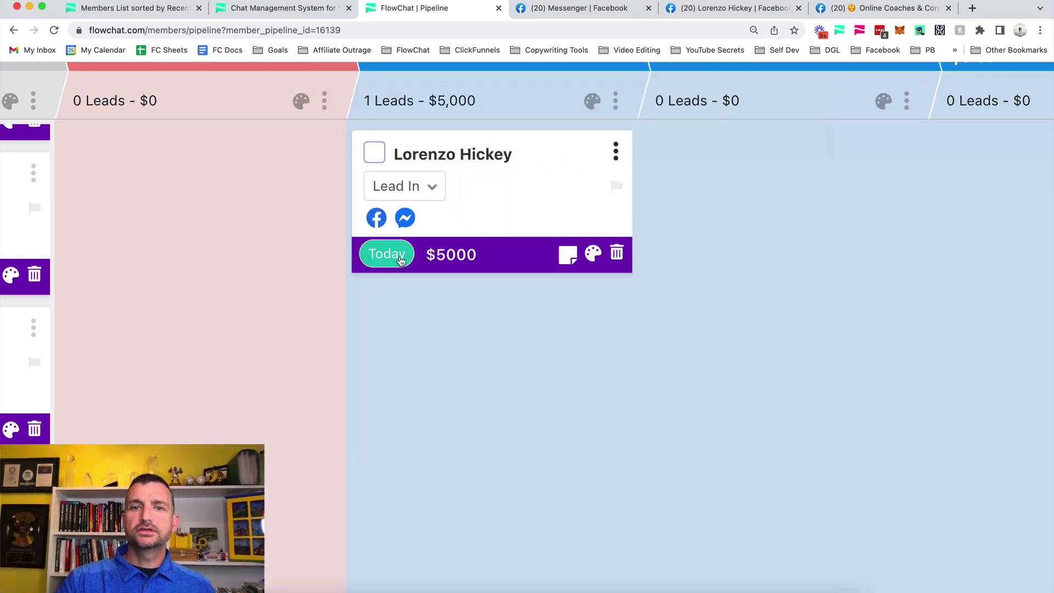
scroll(443, 247, "down", 5)
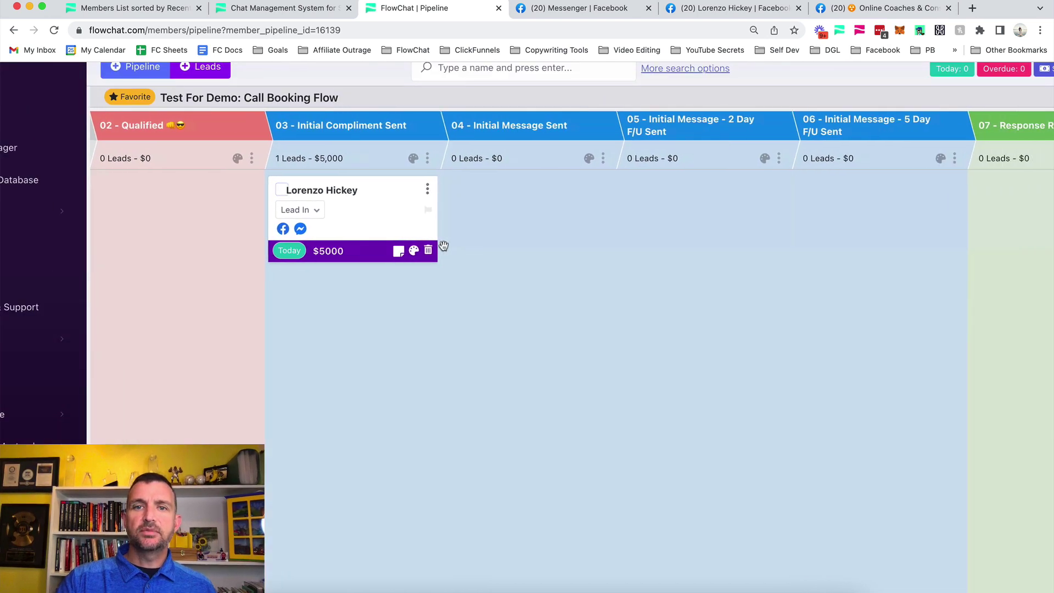
left_click(301, 230)
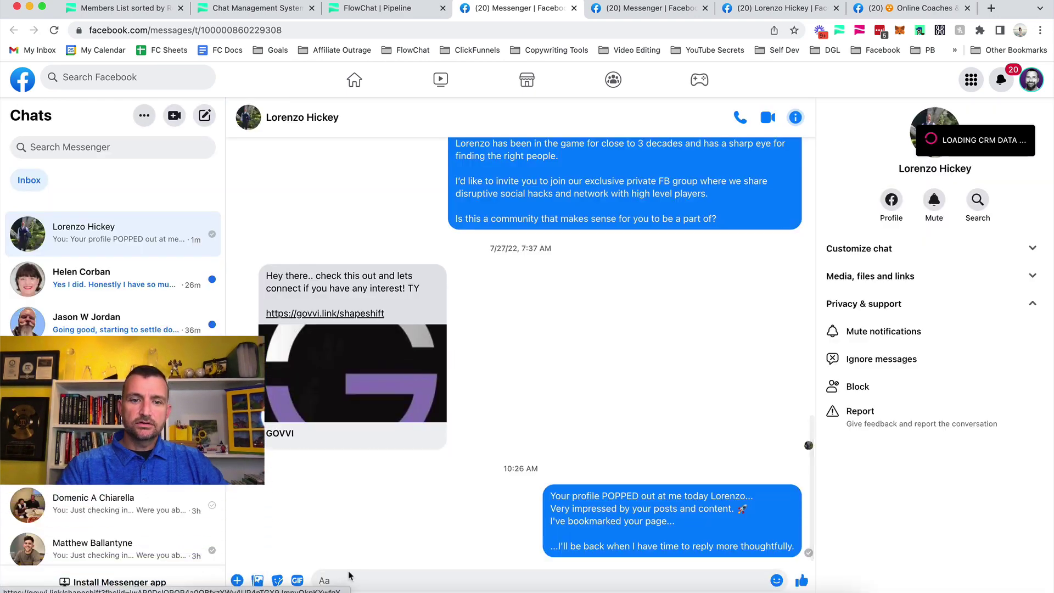
Paste the follow-up message asking to chat, add 'Back again...' as its first line, and send it.
right_click(354, 580)
left_click(376, 482)
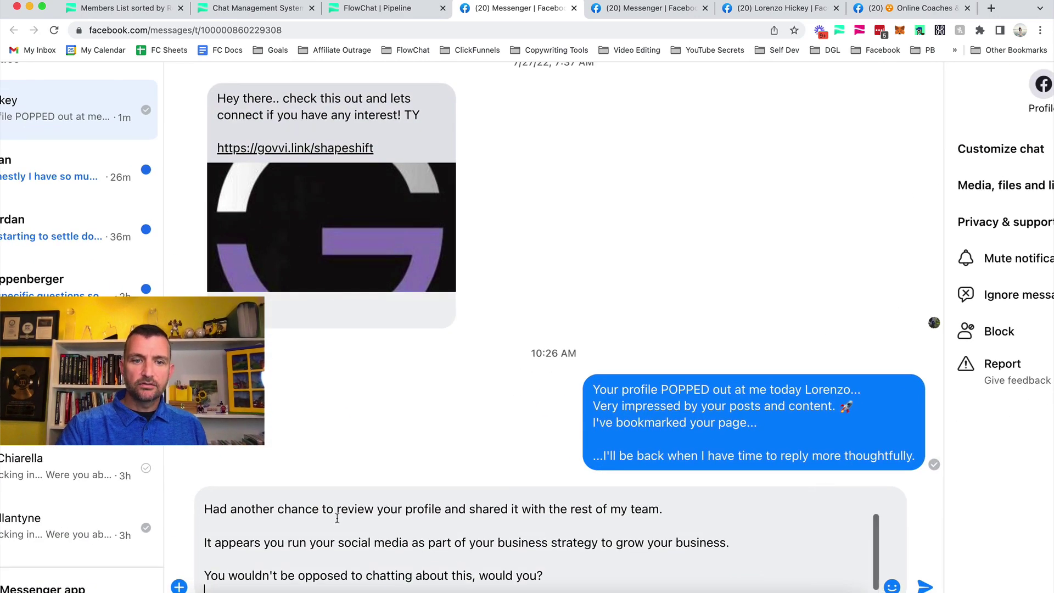
key("super+Up")
type("Back again...")
key("Return")
key("Return")
key("super+Down")
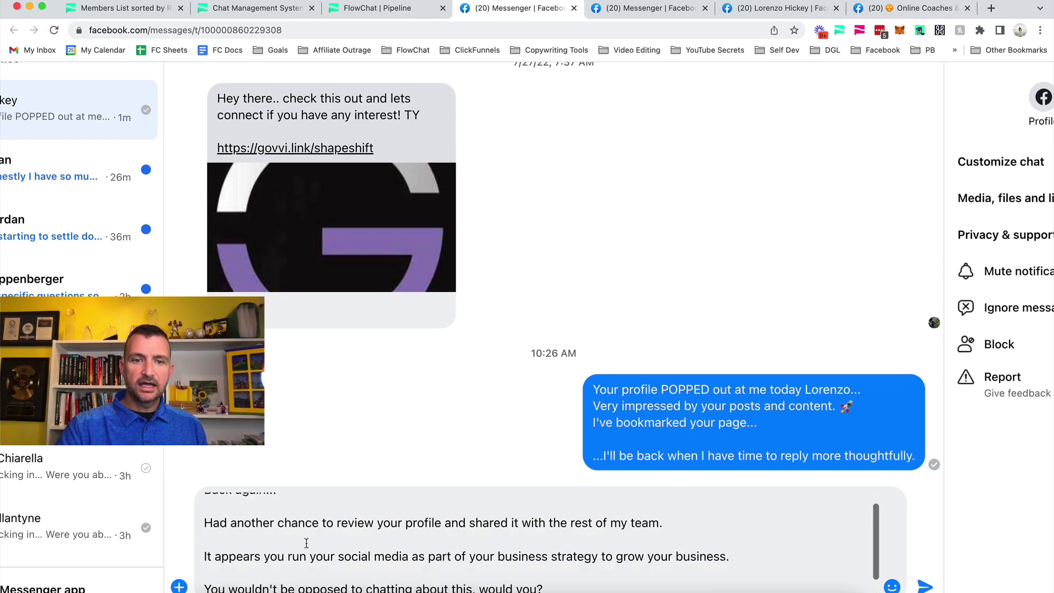
left_click(917, 586)
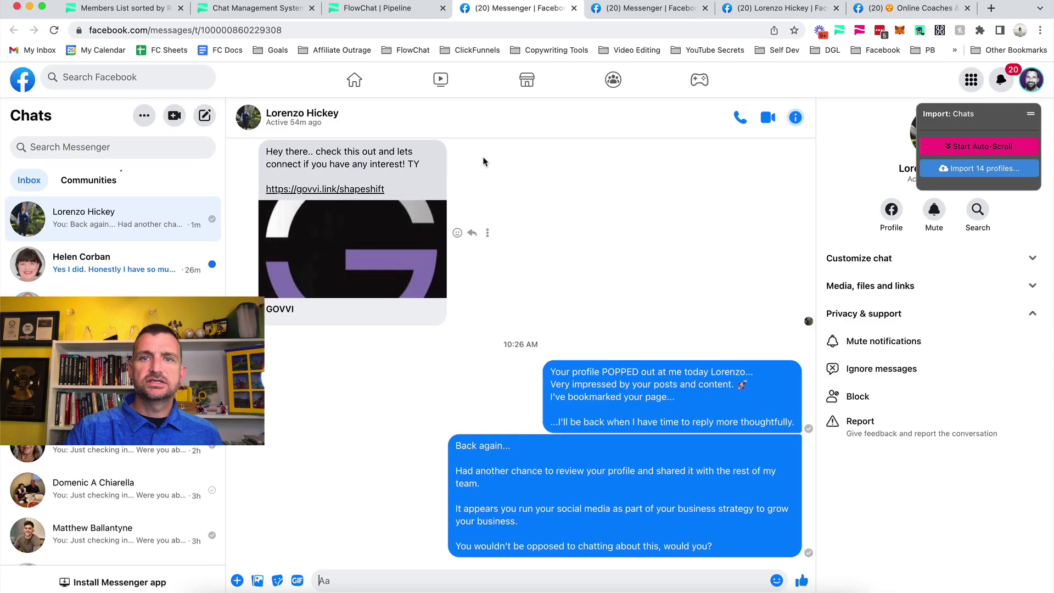
Drag the lead's card into 04 - Initial Message Sent, where it shows 2023-01-26 and $5000.
left_click(386, 11)
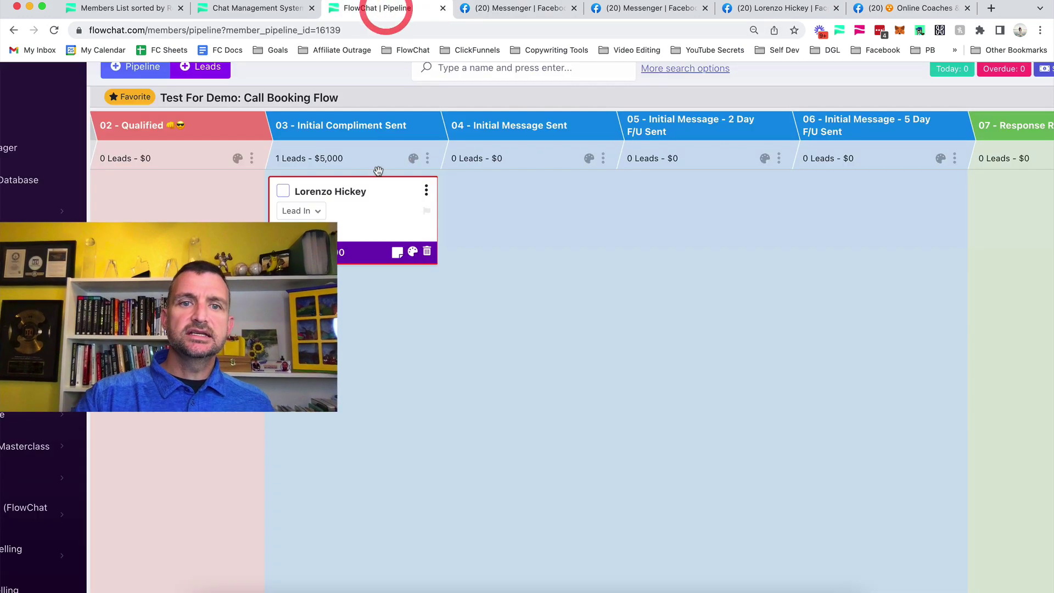
left_click_drag(365, 212, 521, 209)
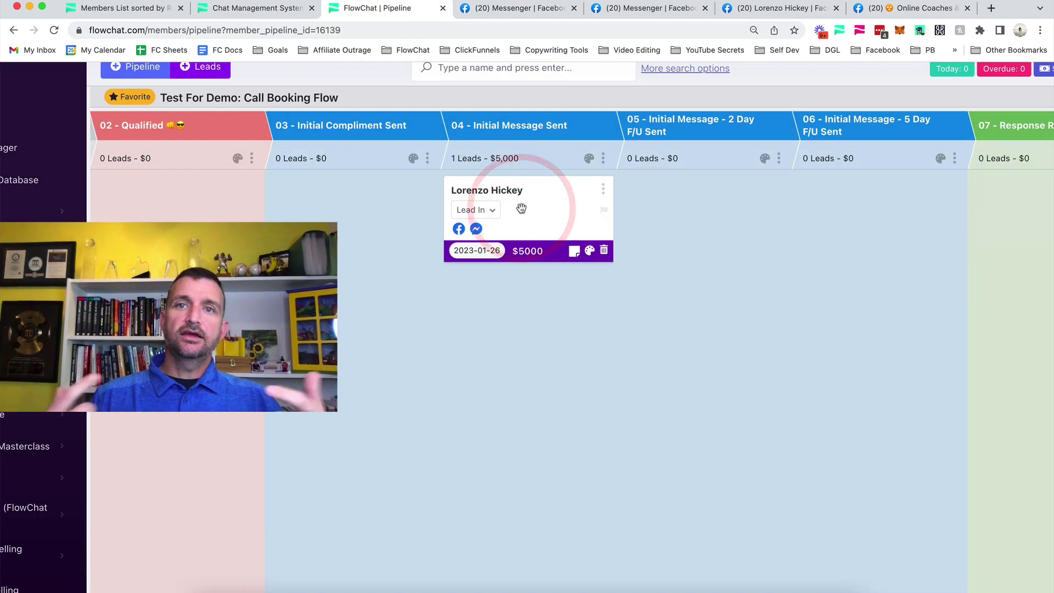